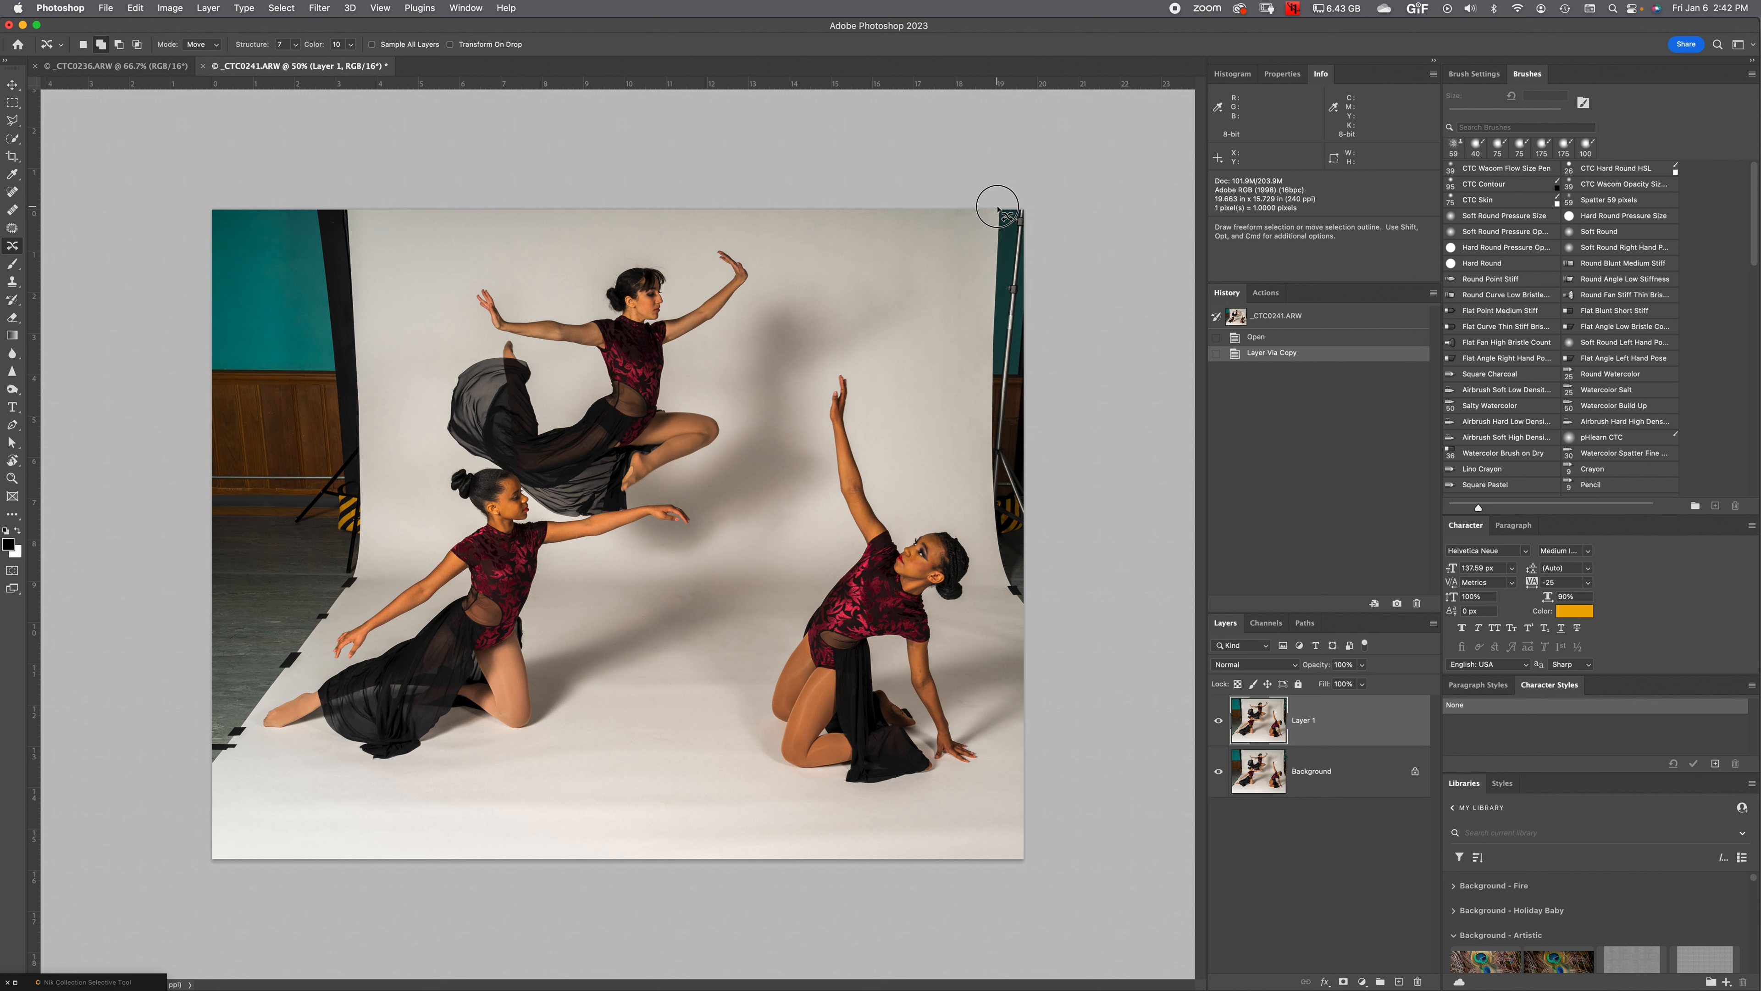
# Outline the dark backdrop edge and light stand along the photo's right side with a freehand Content-Aware Move selection, replacing the first shorter outline
pyautogui.moveTo(994, 223); pyautogui.dragTo(1001, 409)
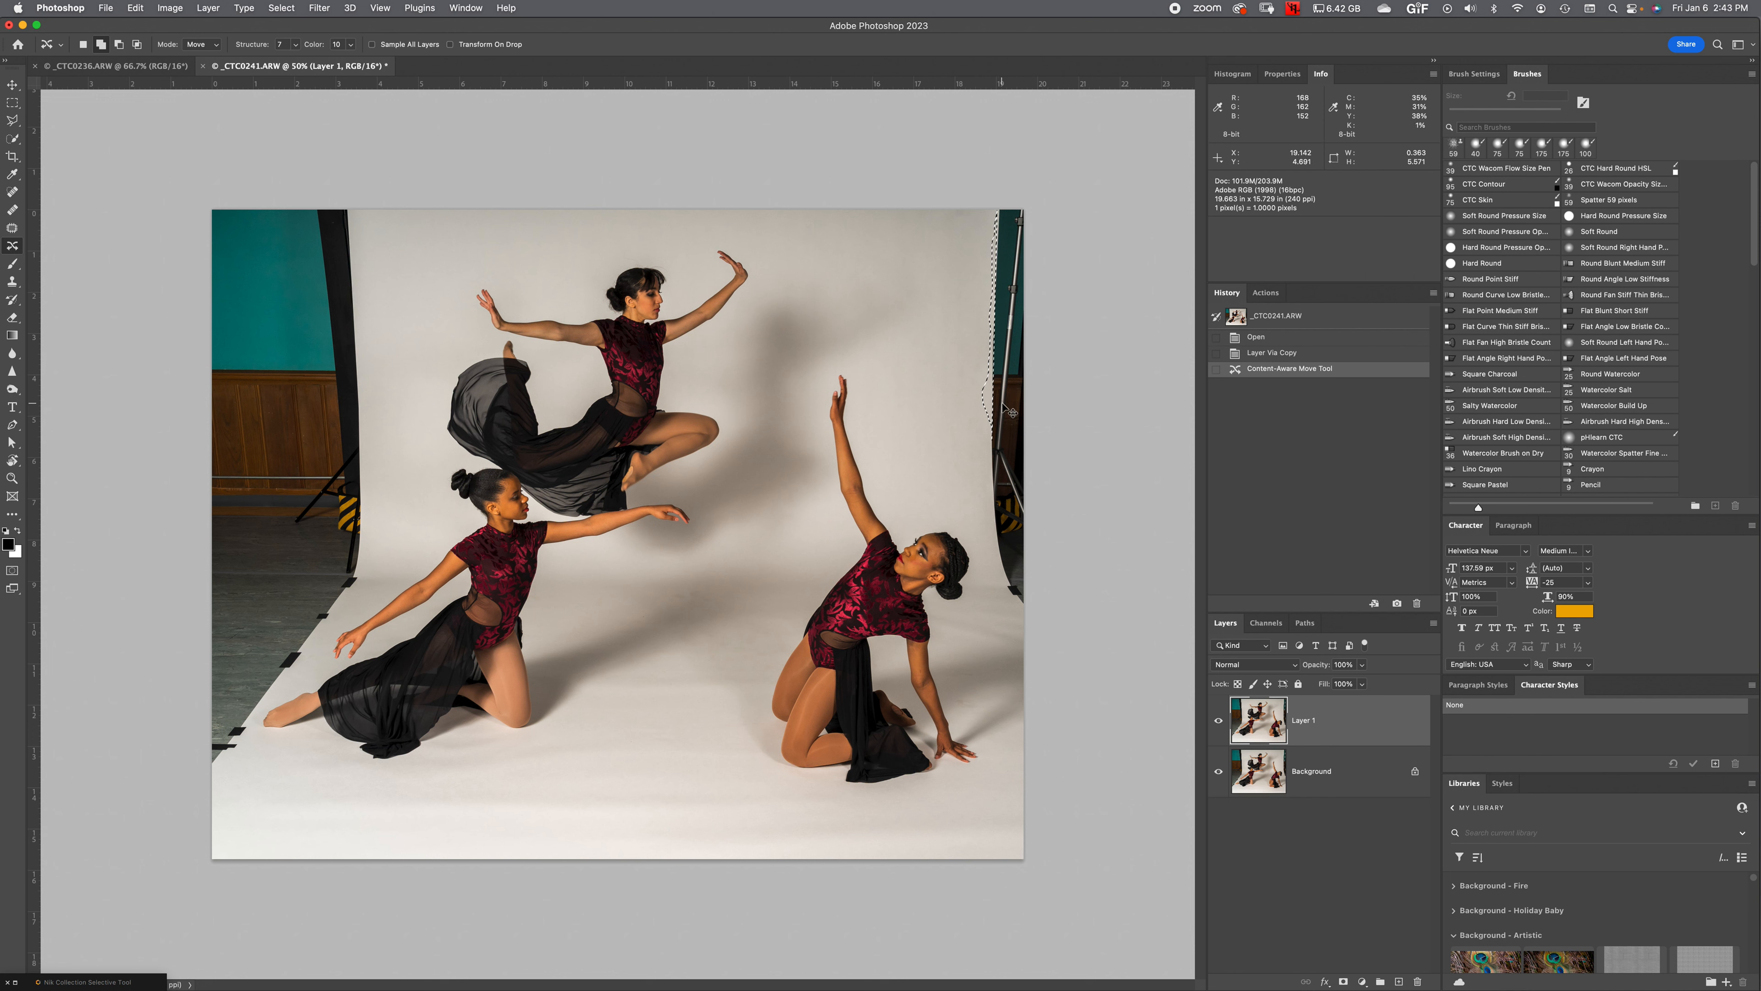
pyautogui.click(1001, 399)
pyautogui.moveTo(992, 210)
pyautogui.mouseDown()
pyautogui.moveTo(990, 552)
pyautogui.moveTo(1024, 612)
pyautogui.moveTo(1064, 465)
pyautogui.moveTo(1065, 248)
pyautogui.moveTo(1058, 186)
pyautogui.moveTo(990, 201)
pyautogui.mouseUp()
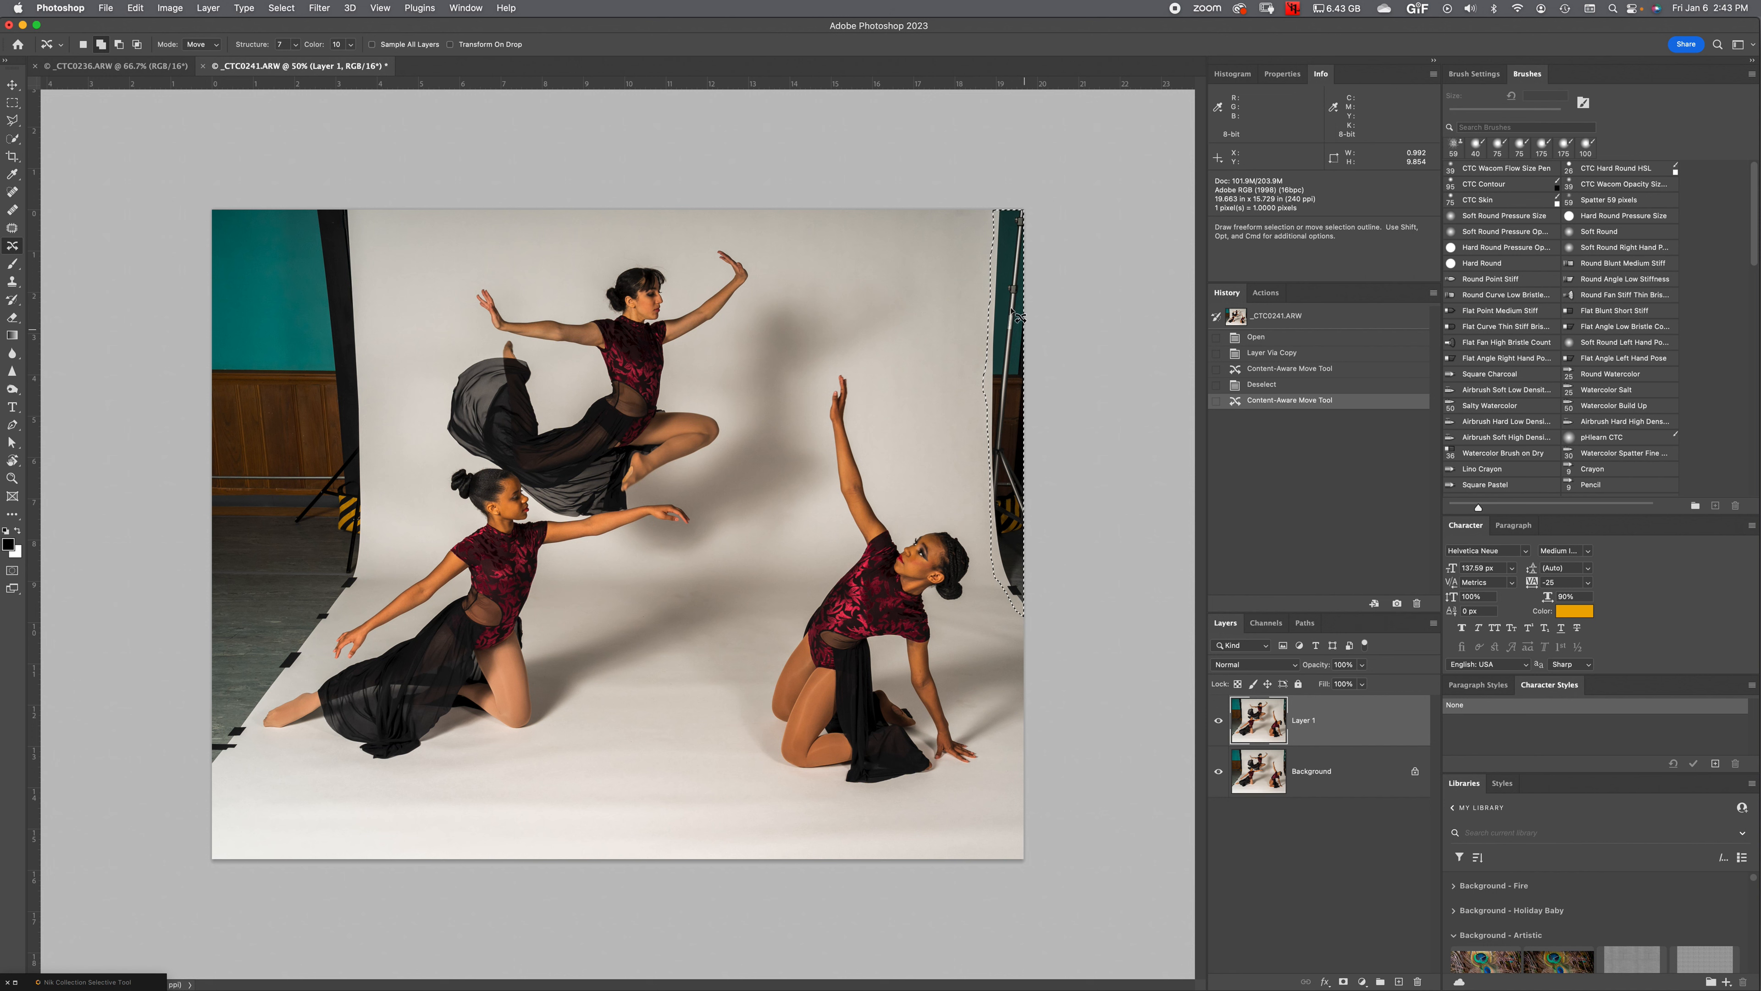
# Fill the selected right edge using Content-Aware Fill with Auto sampling, output to Duplicate Layer, and deselect
pyautogui.click(135, 8)
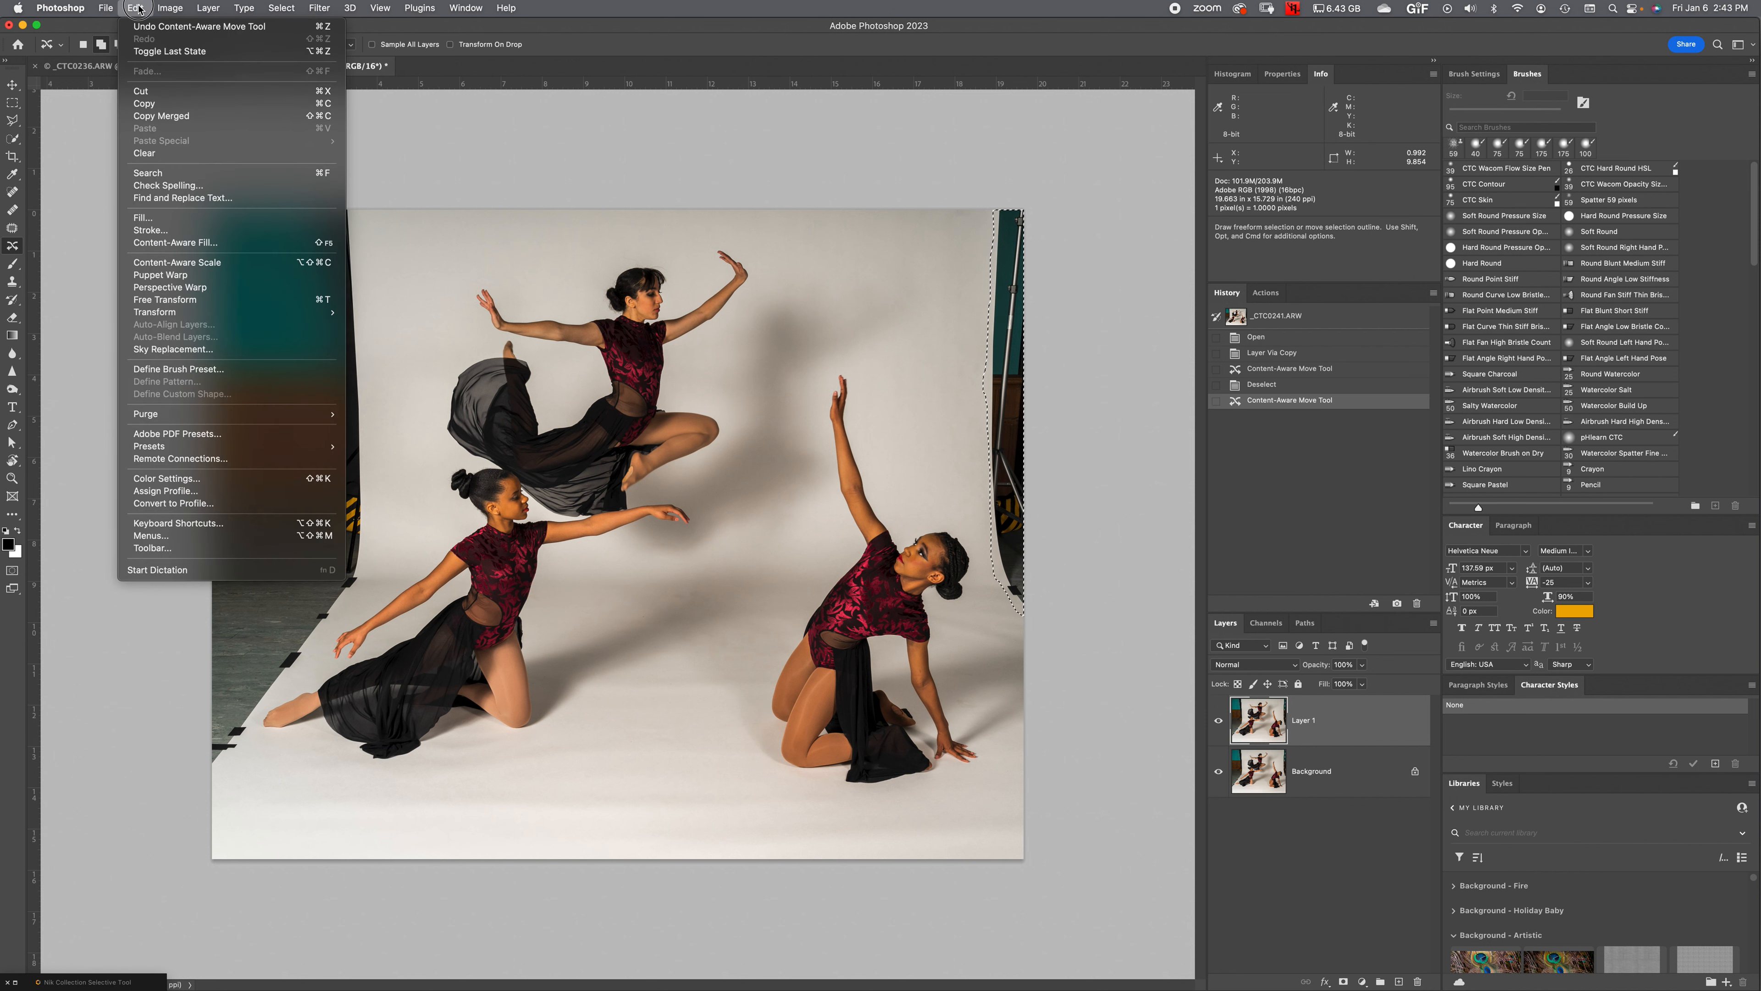
pyautogui.click(238, 245)
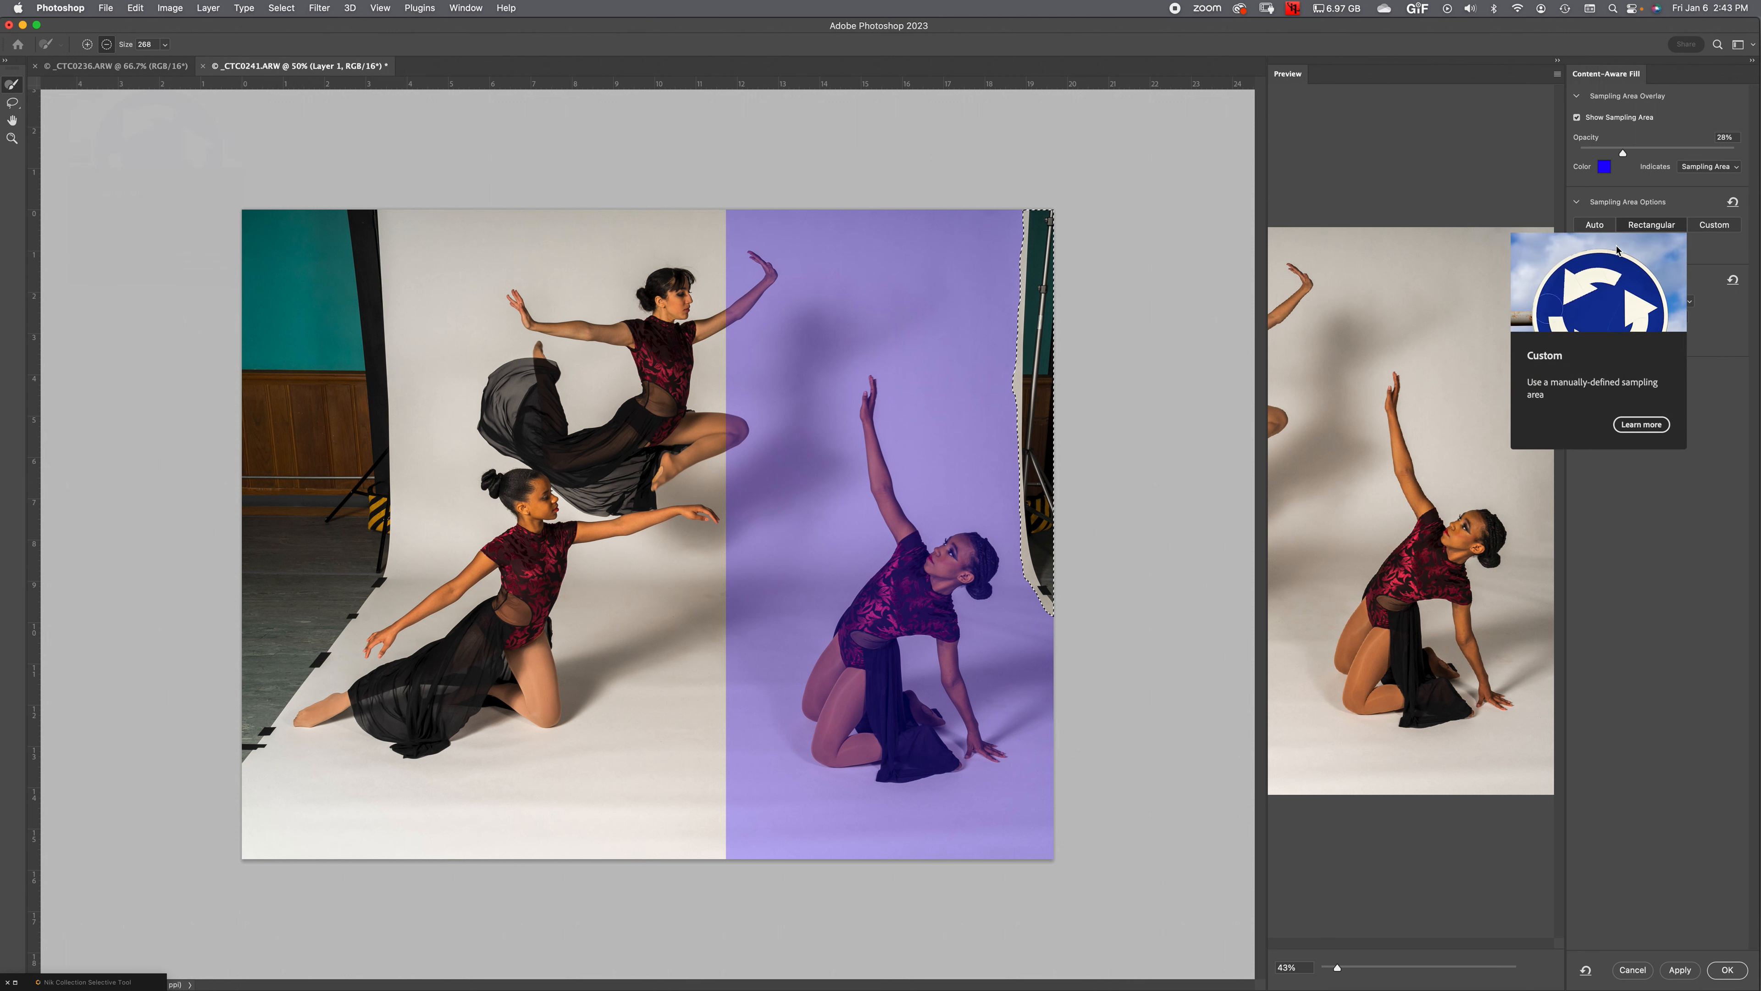
pyautogui.click(1604, 229)
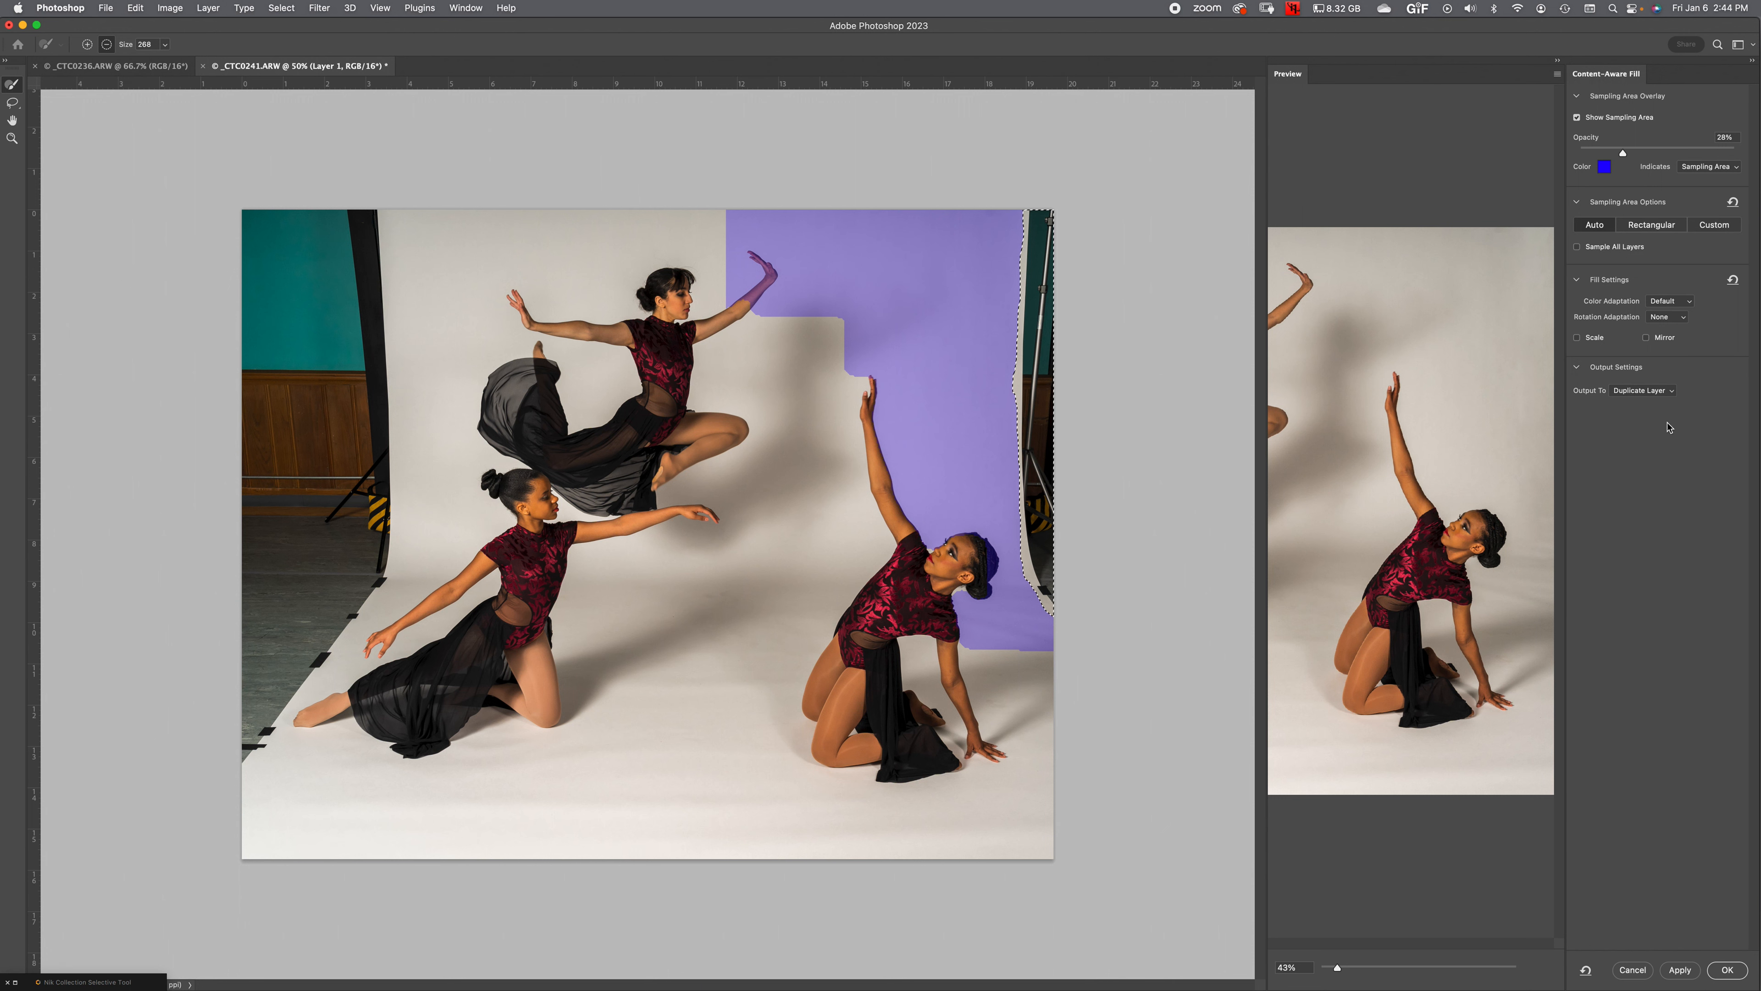
pyautogui.click(1671, 391)
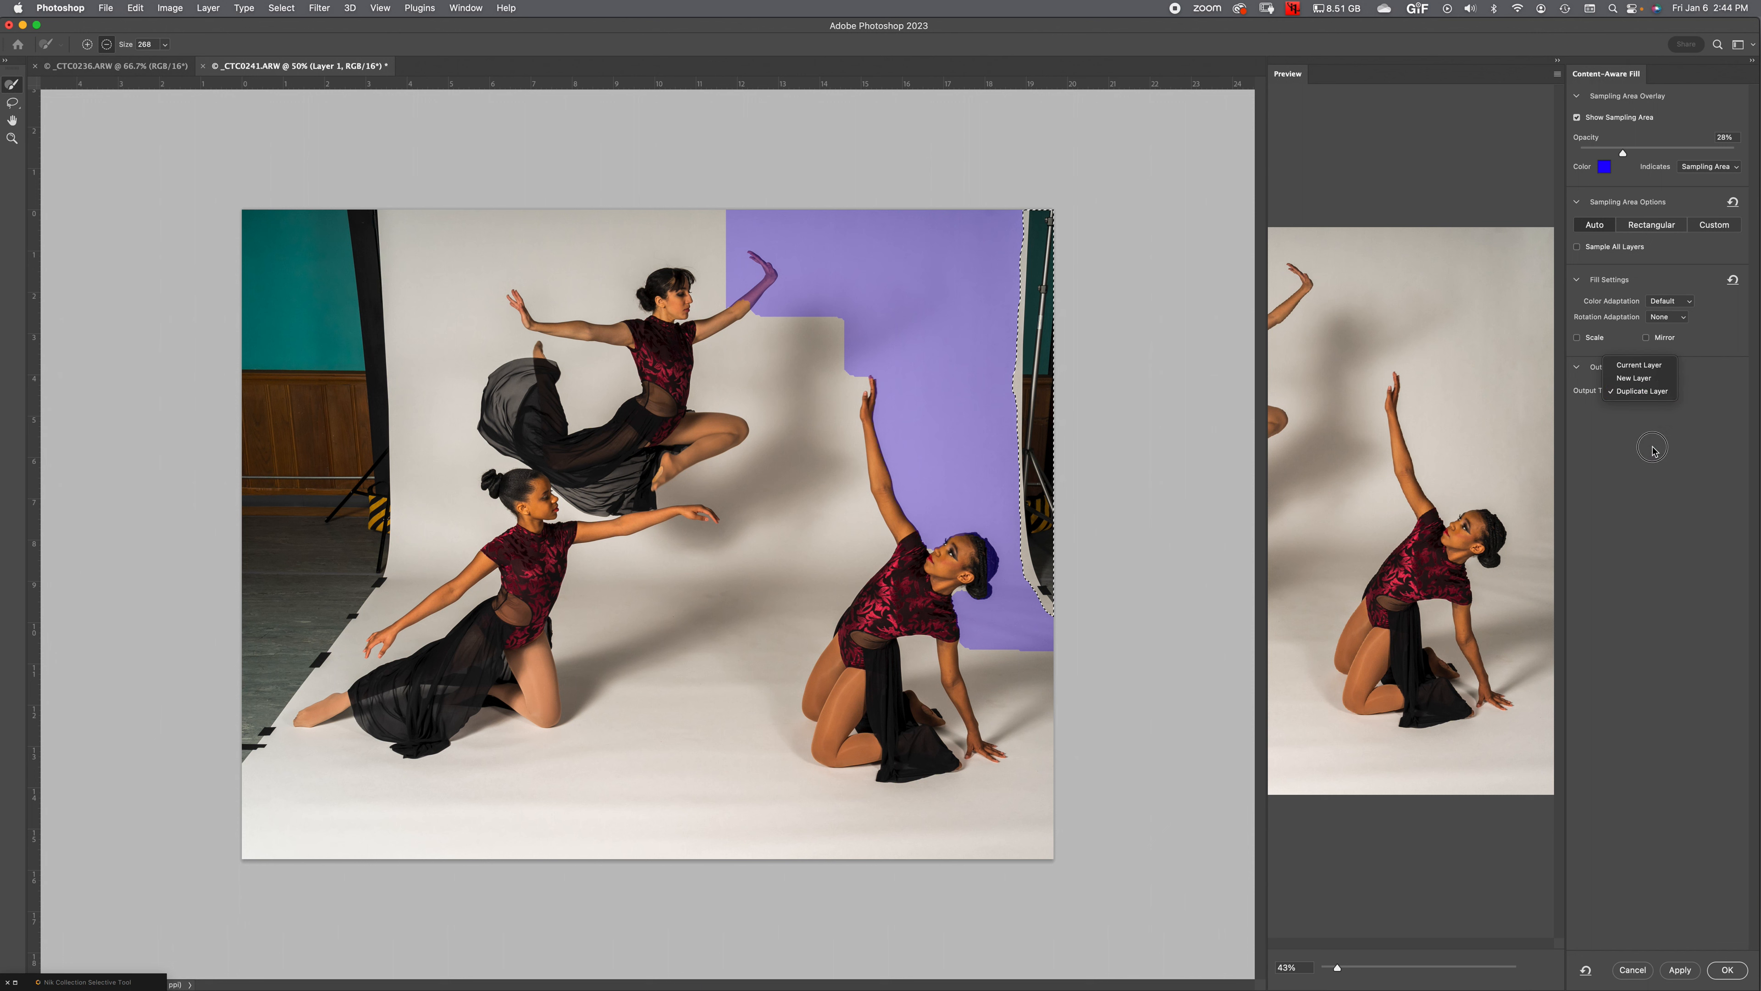
pyautogui.click(1651, 513)
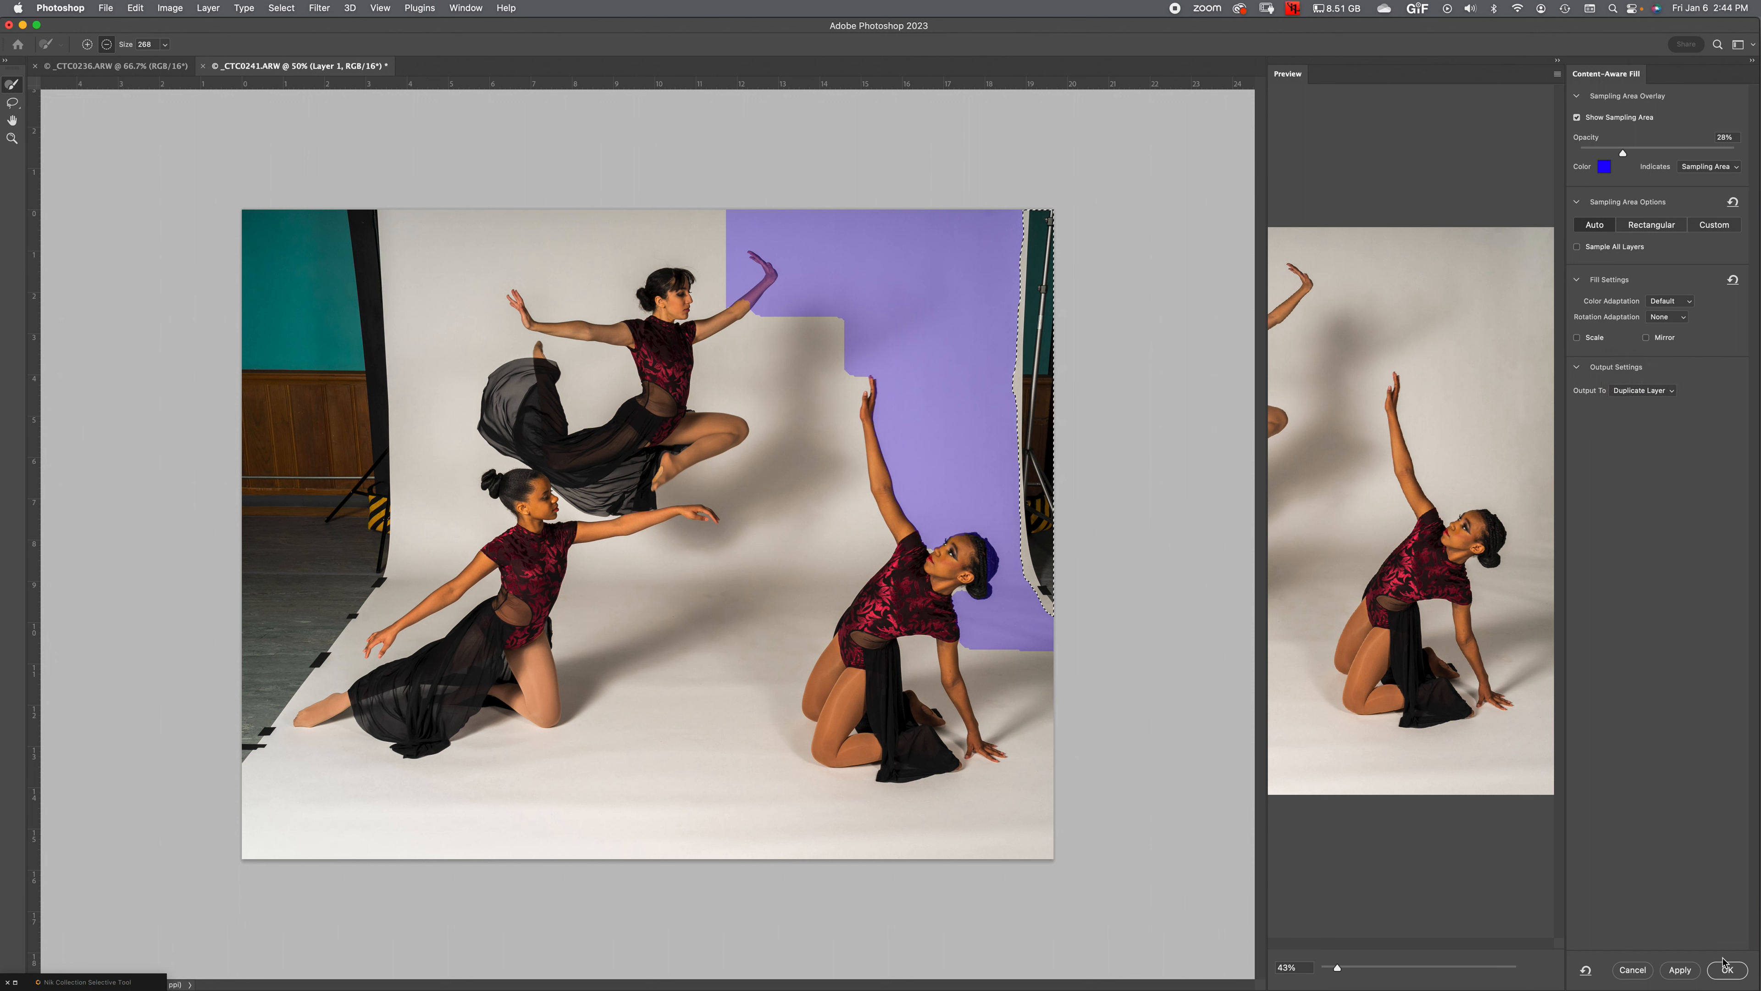
pyautogui.click(1727, 969)
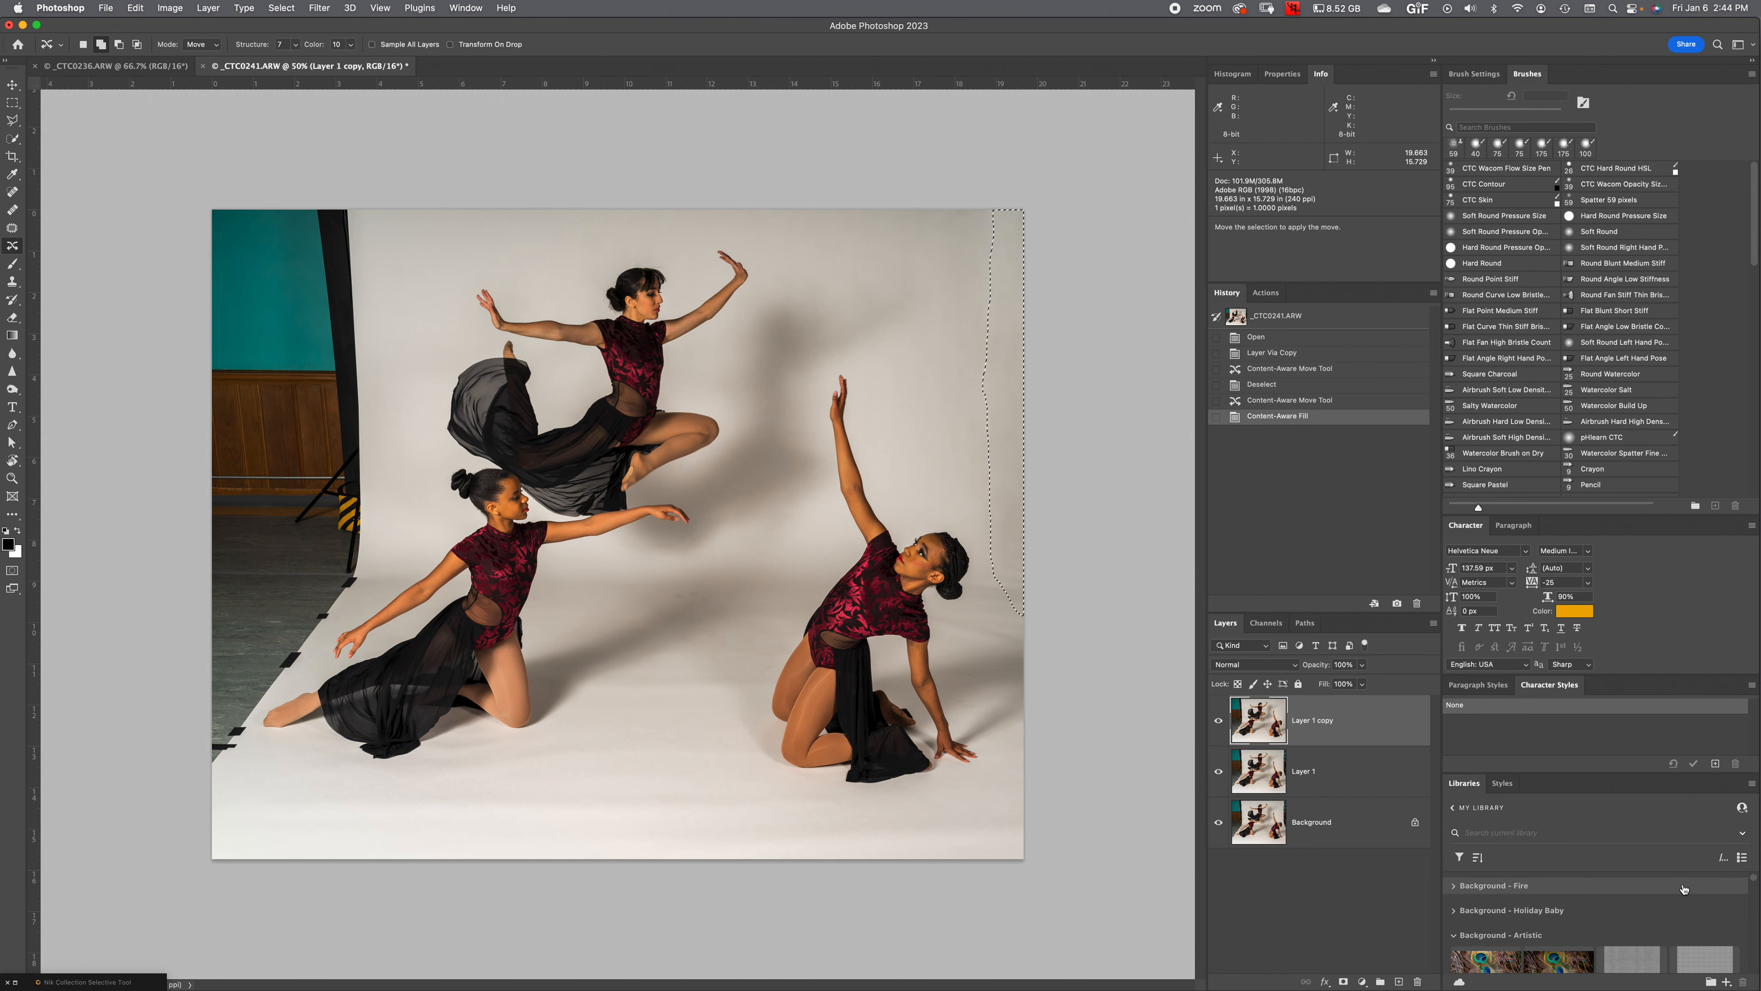
pyautogui.press('super+d')
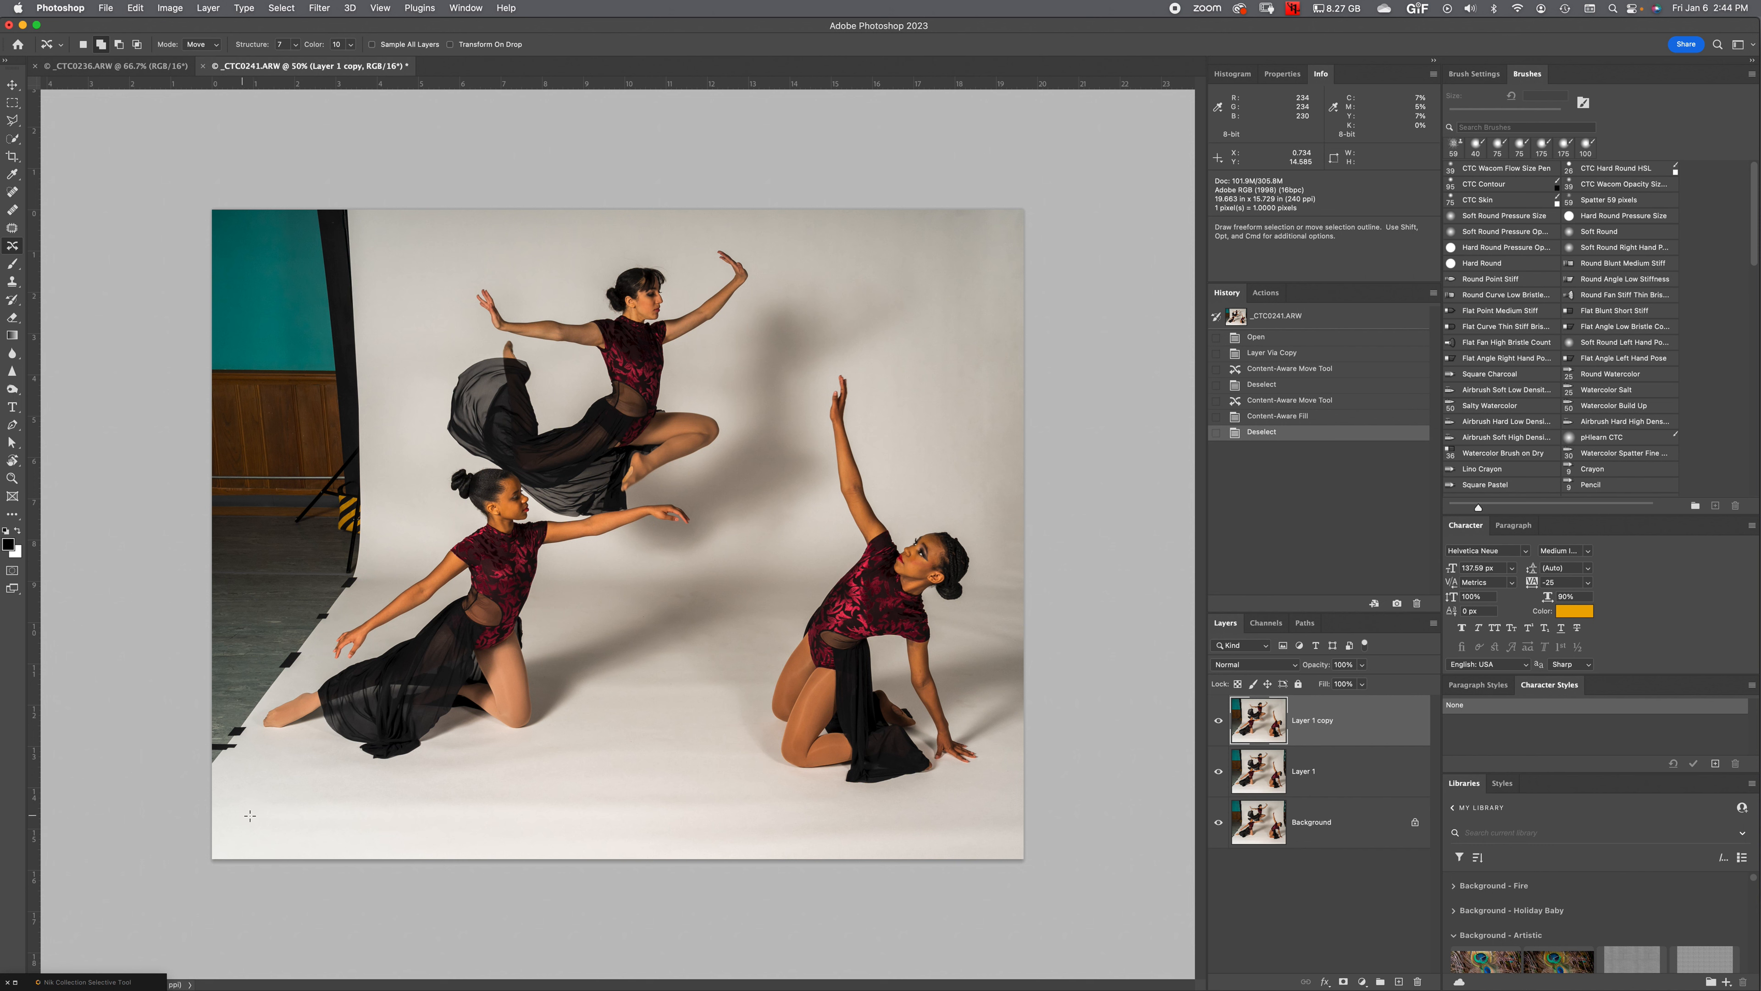
# Select the studio wall and floor left of the backdrop, about 3.8 by 13.6 inches, and open Content-Aware Fill for it
pyautogui.moveTo(206, 773)
pyautogui.mouseDown()
pyautogui.moveTo(332, 622)
pyautogui.moveTo(366, 542)
pyautogui.moveTo(362, 197)
pyautogui.moveTo(330, 165)
pyautogui.moveTo(190, 177)
pyautogui.moveTo(165, 756)
pyautogui.mouseUp()
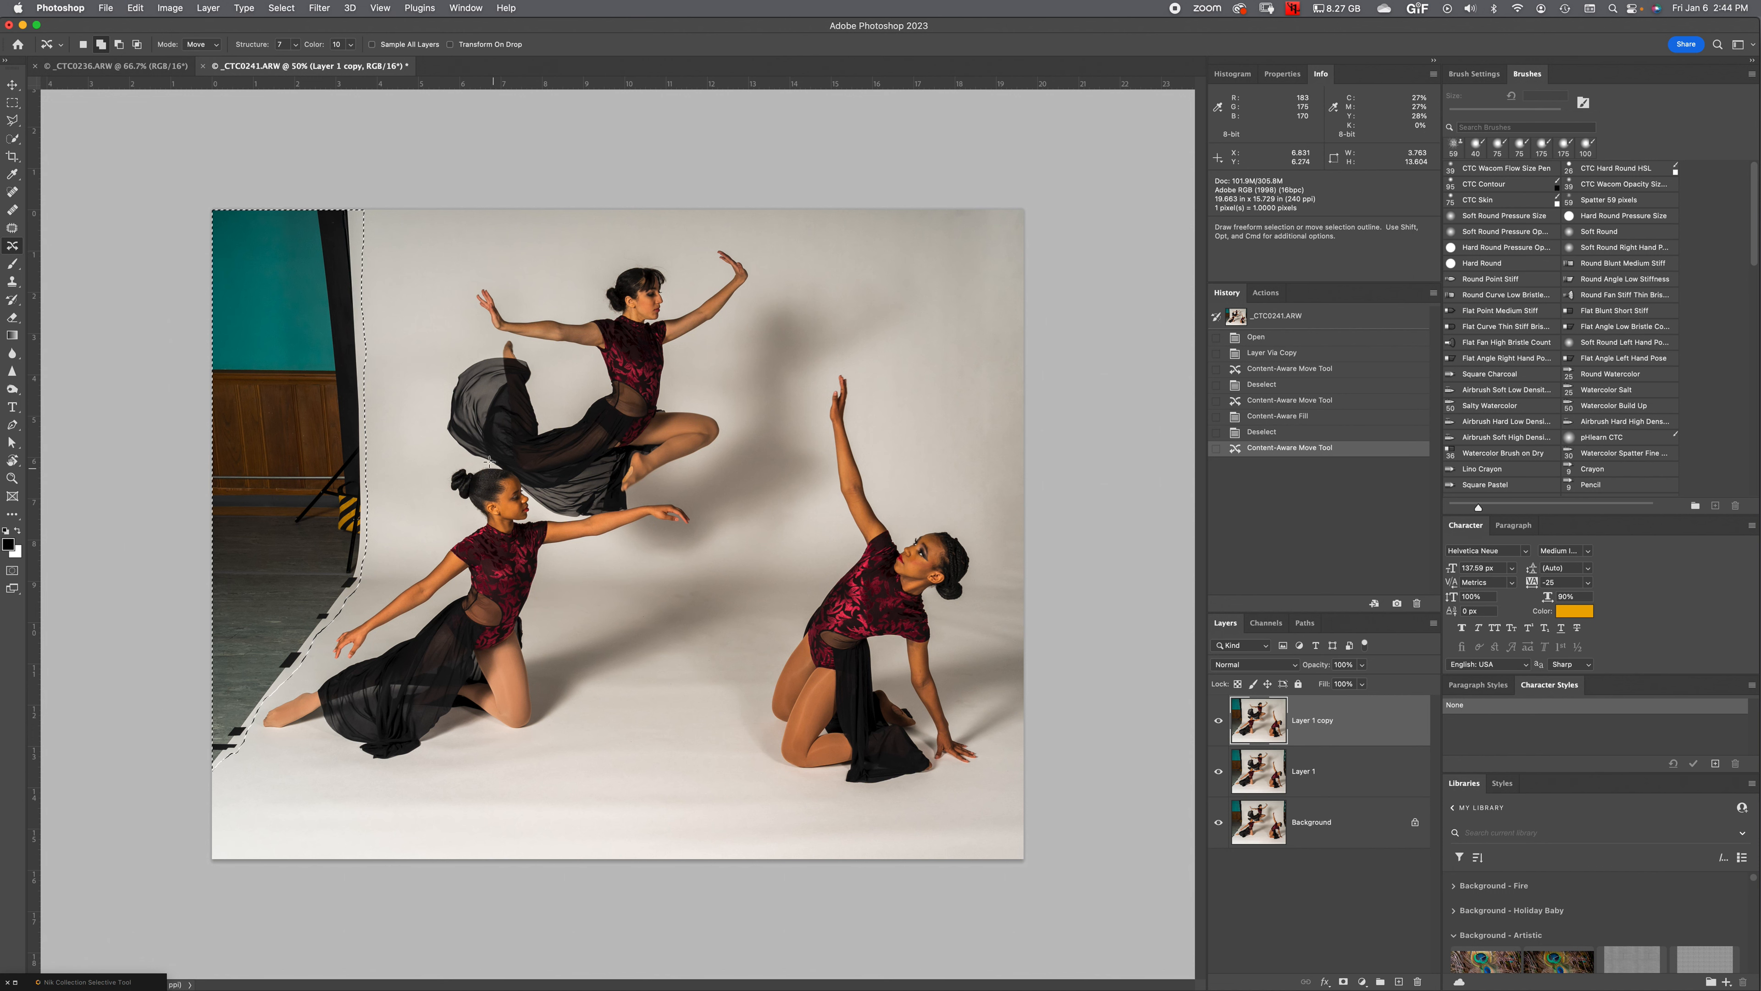
pyautogui.click(135, 8)
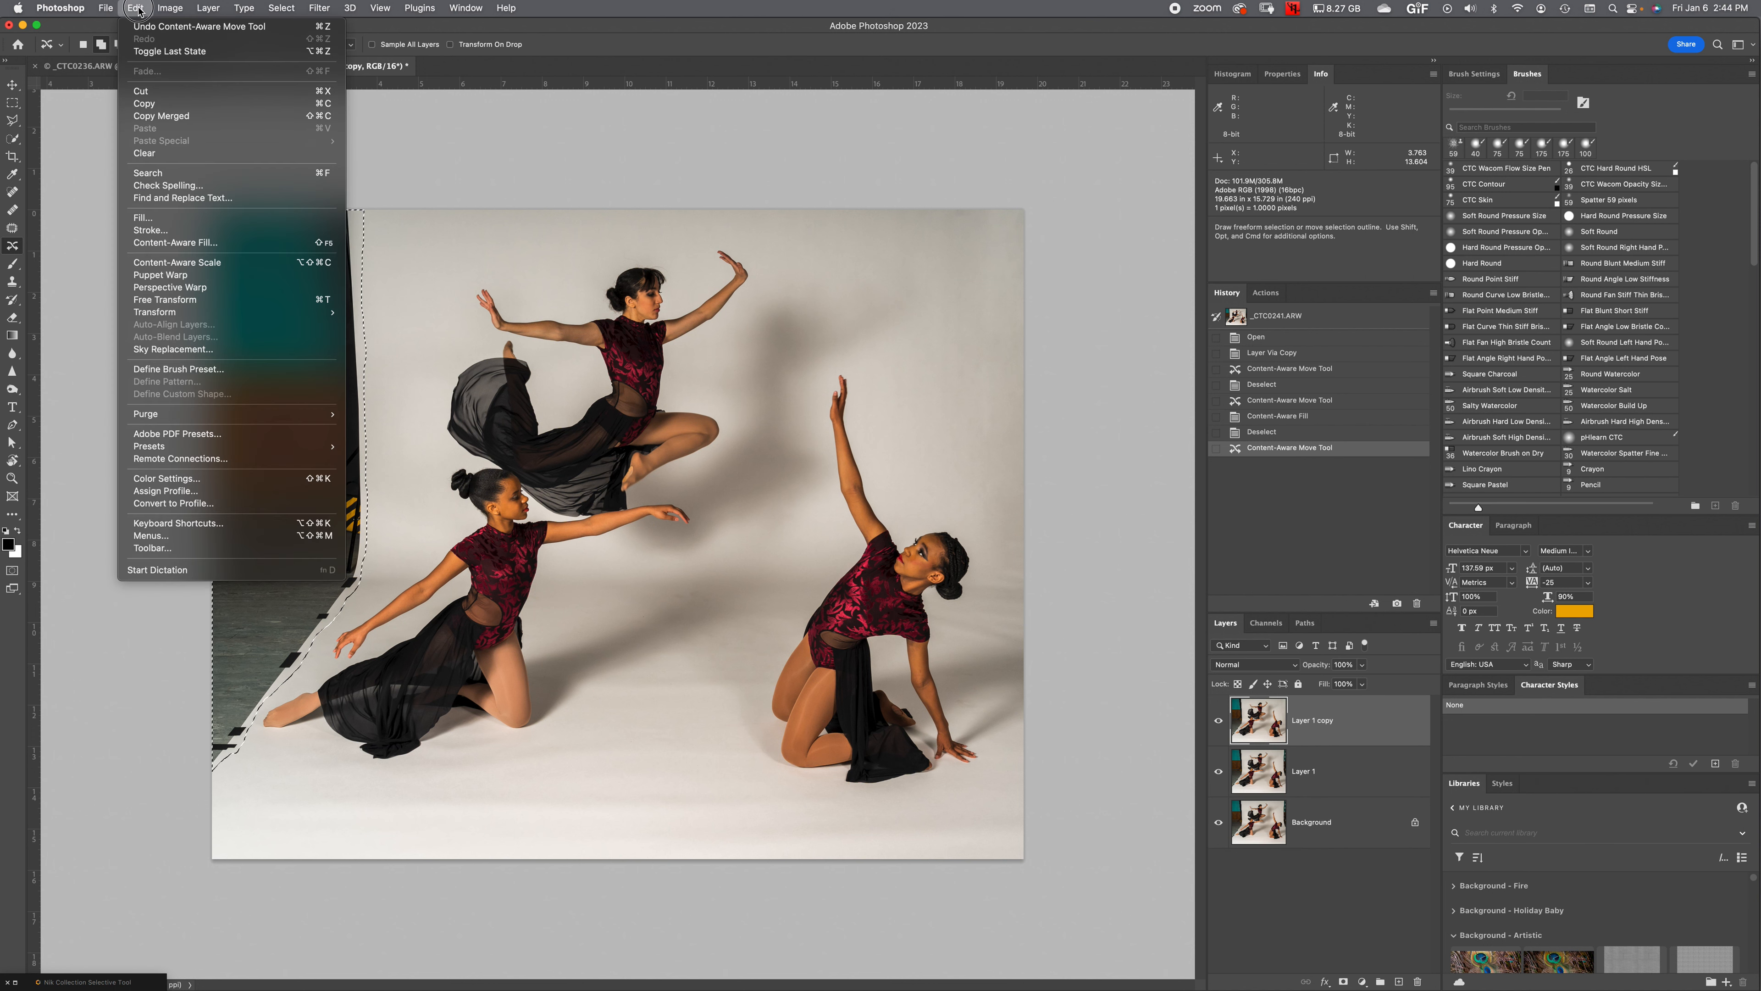
pyautogui.click(226, 244)
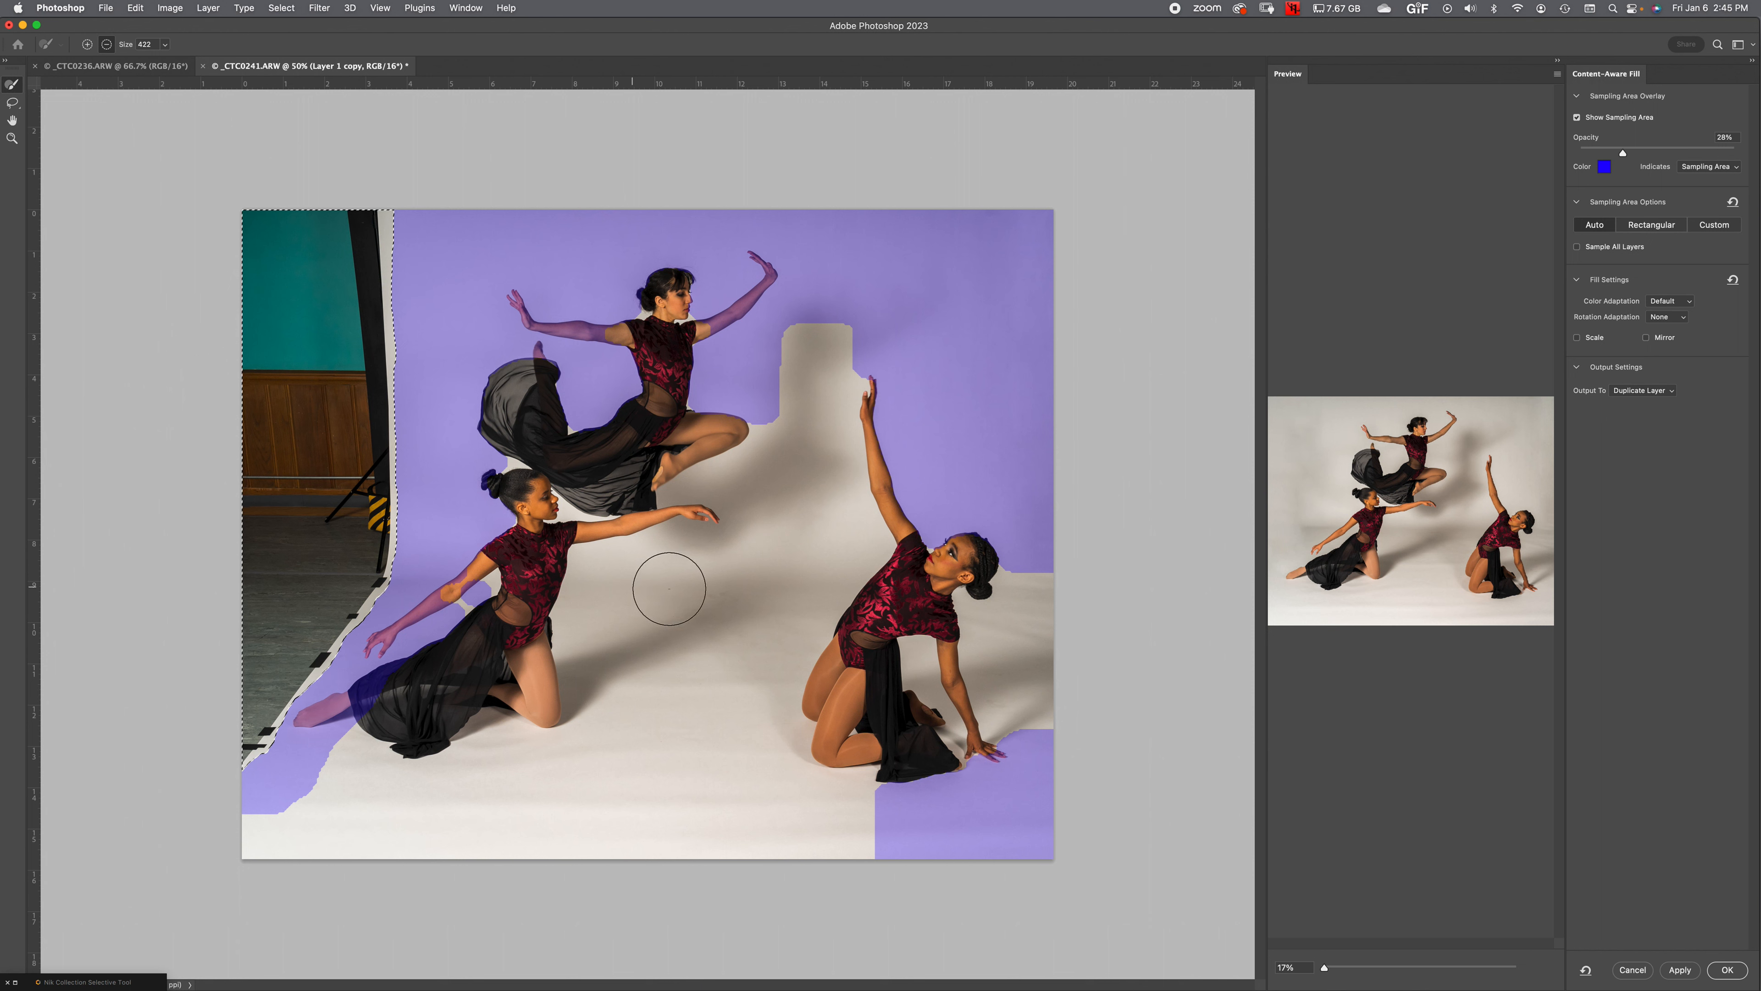
# Try Custom and then Auto sampling, brushing a band across the backdrop's horizon into the sampling area
pyautogui.click(1713, 224)
pyautogui.click(895, 355)
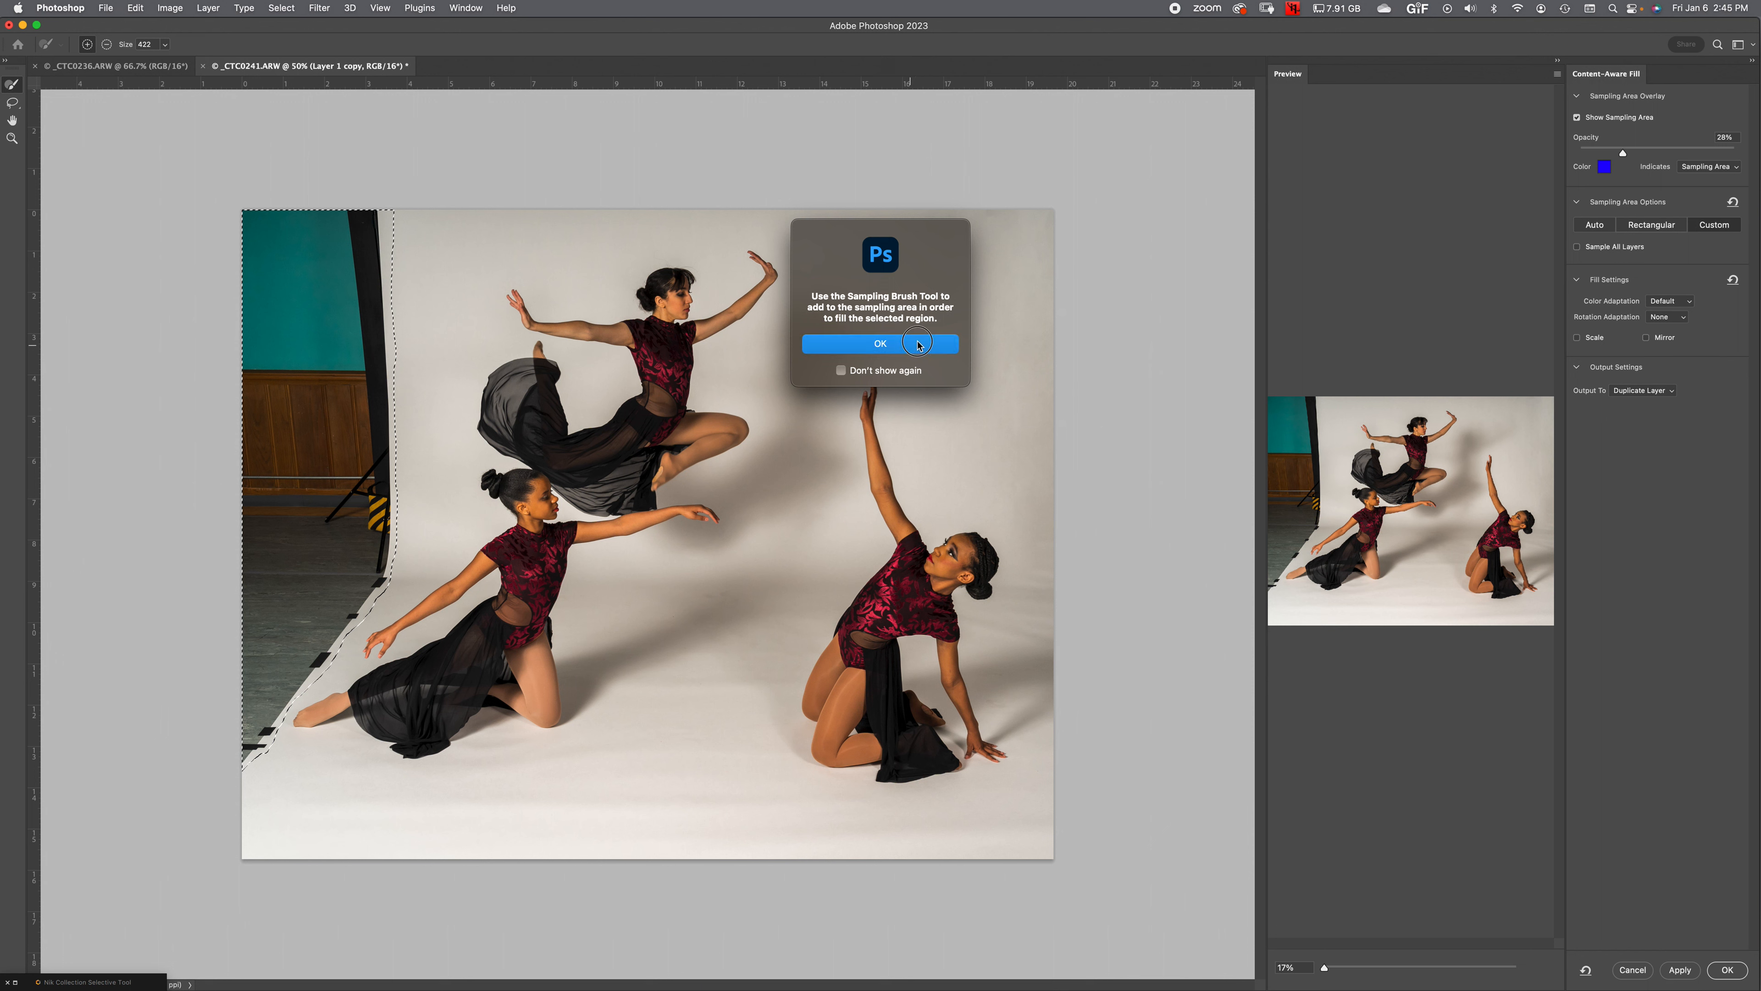
pyautogui.click(1602, 225)
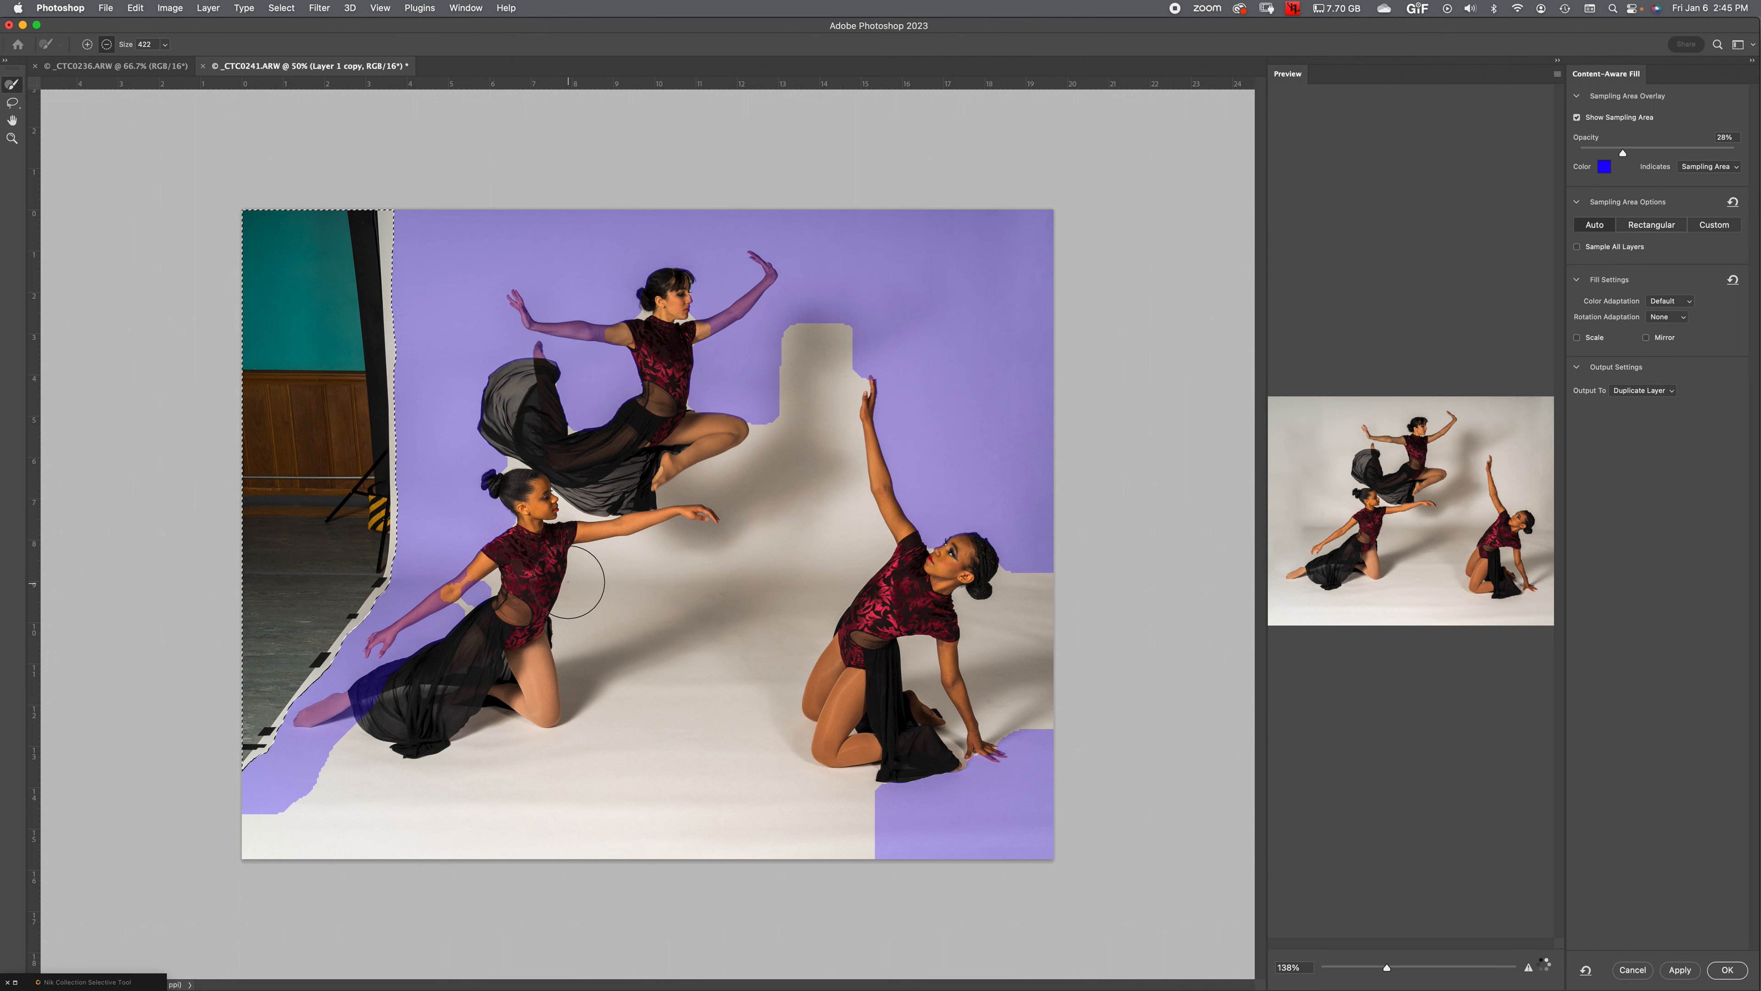
pyautogui.moveTo(490, 585)
pyautogui.mouseDown()
pyautogui.moveTo(621, 564)
pyautogui.moveTo(1083, 567)
pyautogui.mouseUp()
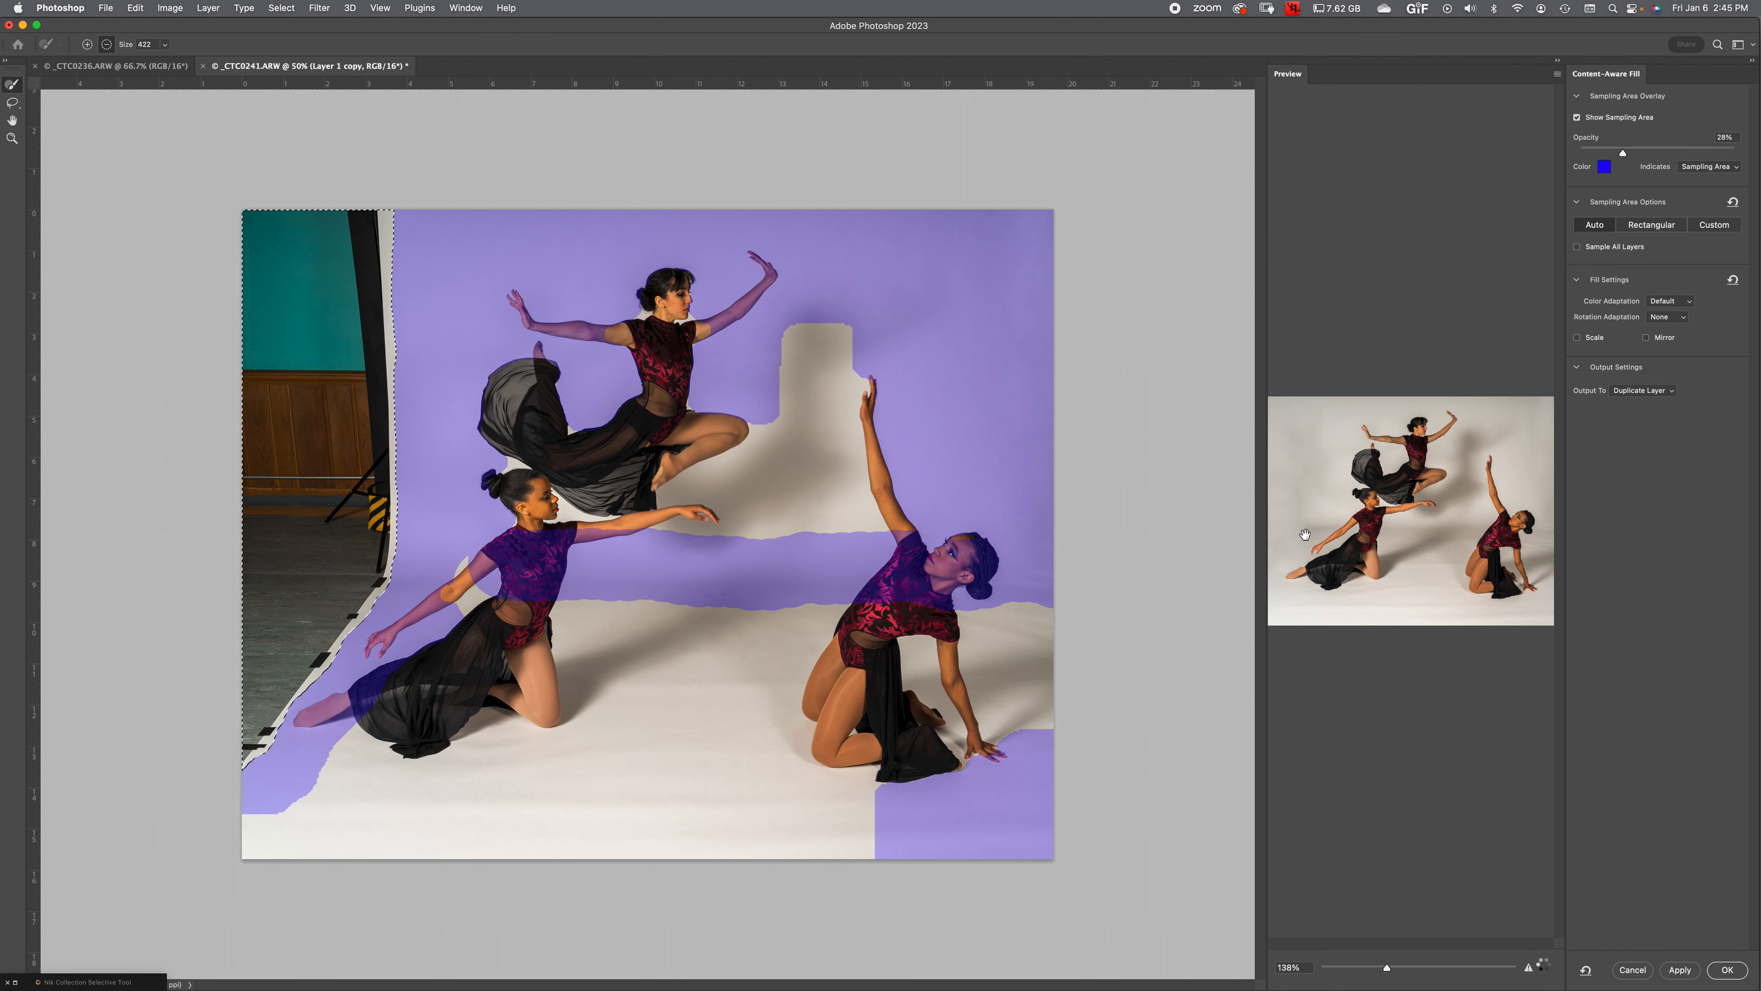
# Fill the selected left area with Rectangular sampling, output to Duplicate Layer, and deselect
pyautogui.click(1664, 226)
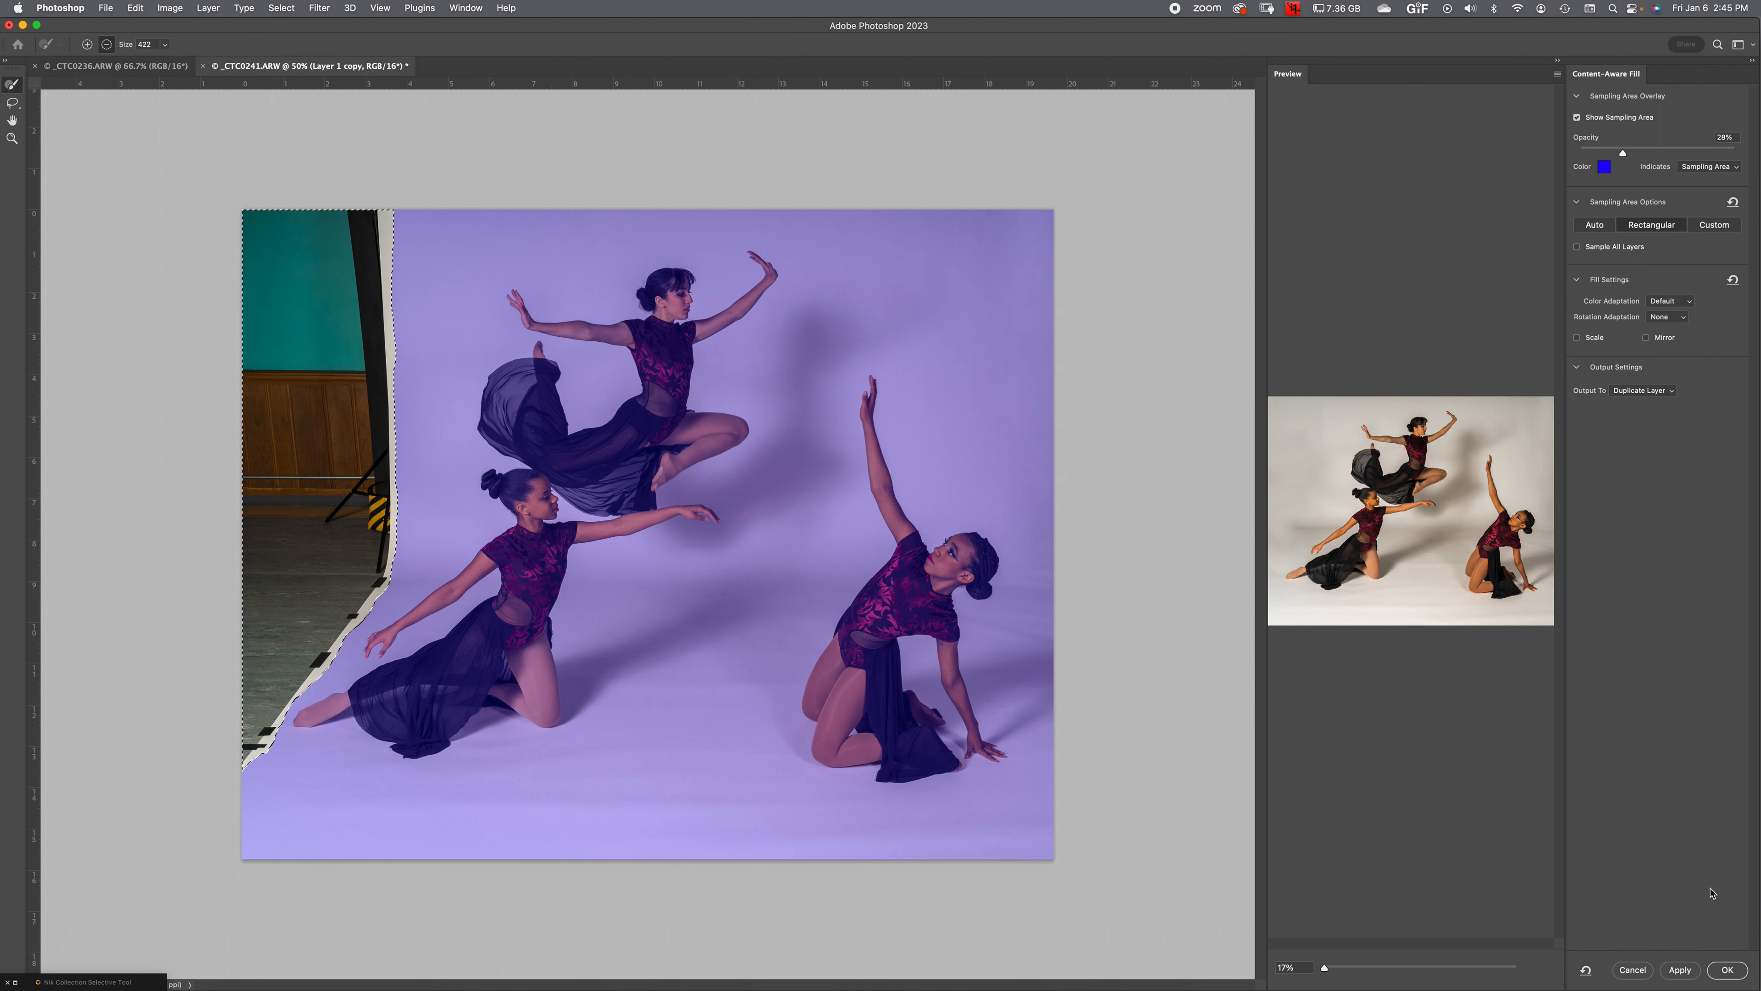
pyautogui.click(1728, 966)
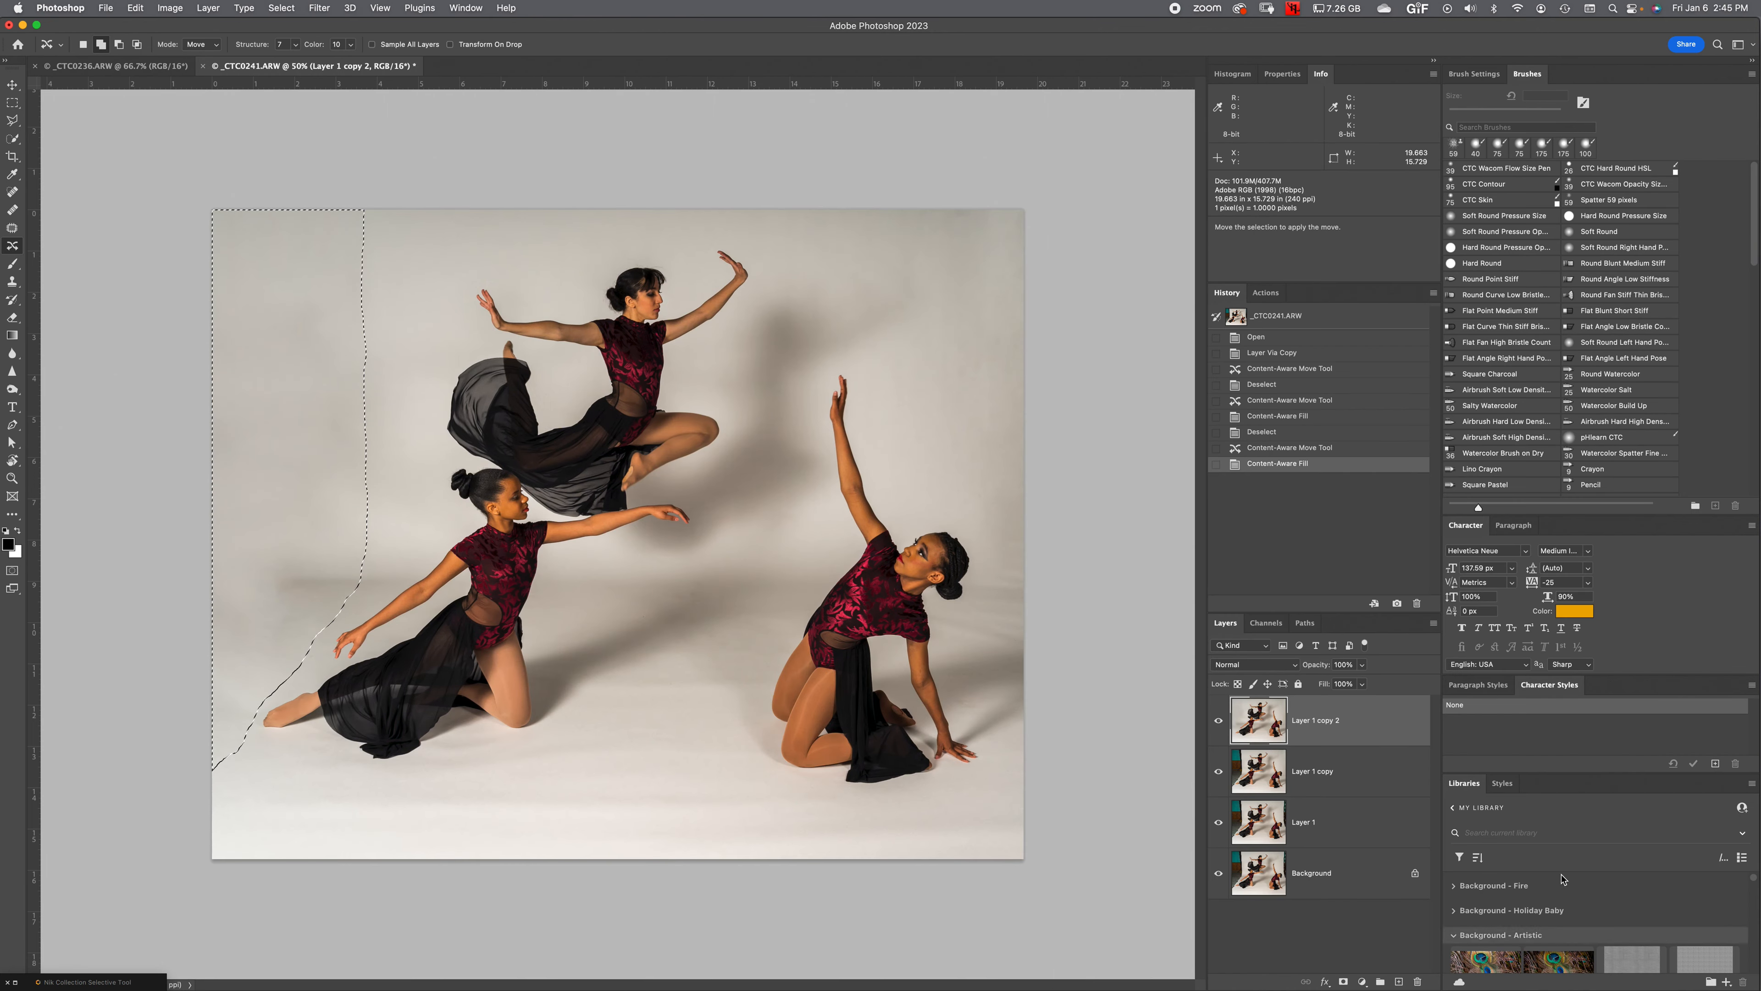
pyautogui.press('super+d')
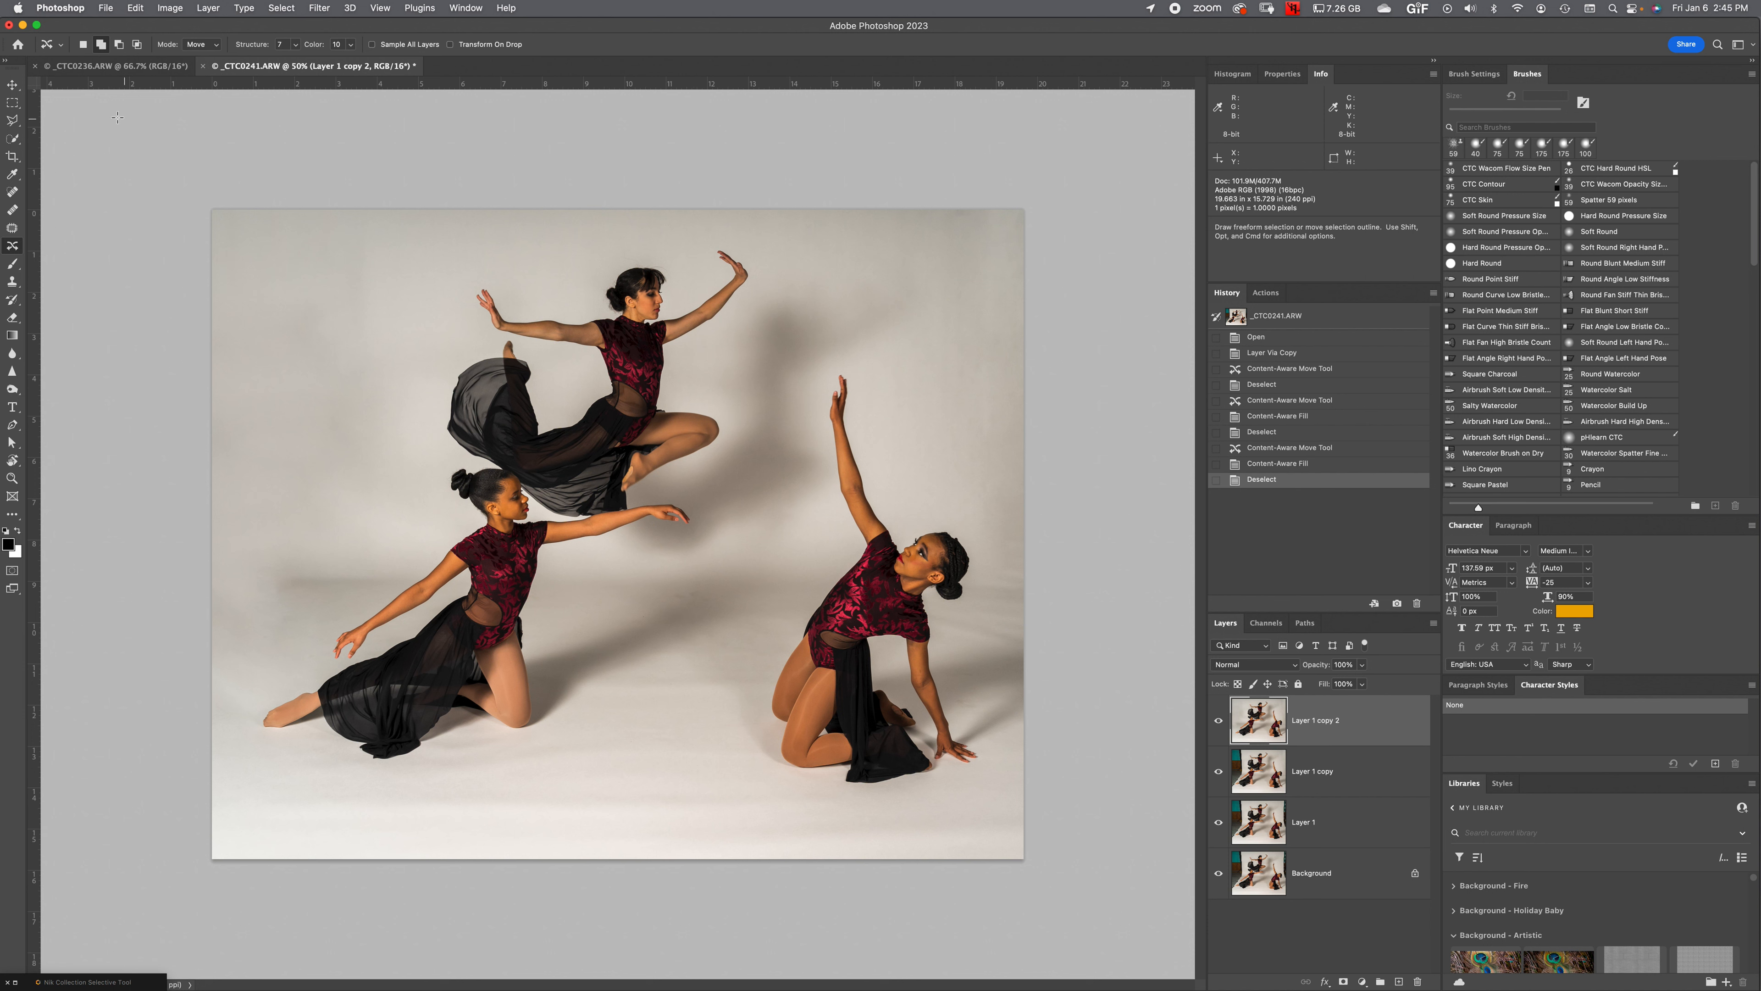
# Retouch the horizon area at the photo's right edge with the Healing Brush, sampling clean backdrop above it
pyautogui.click(13, 210)
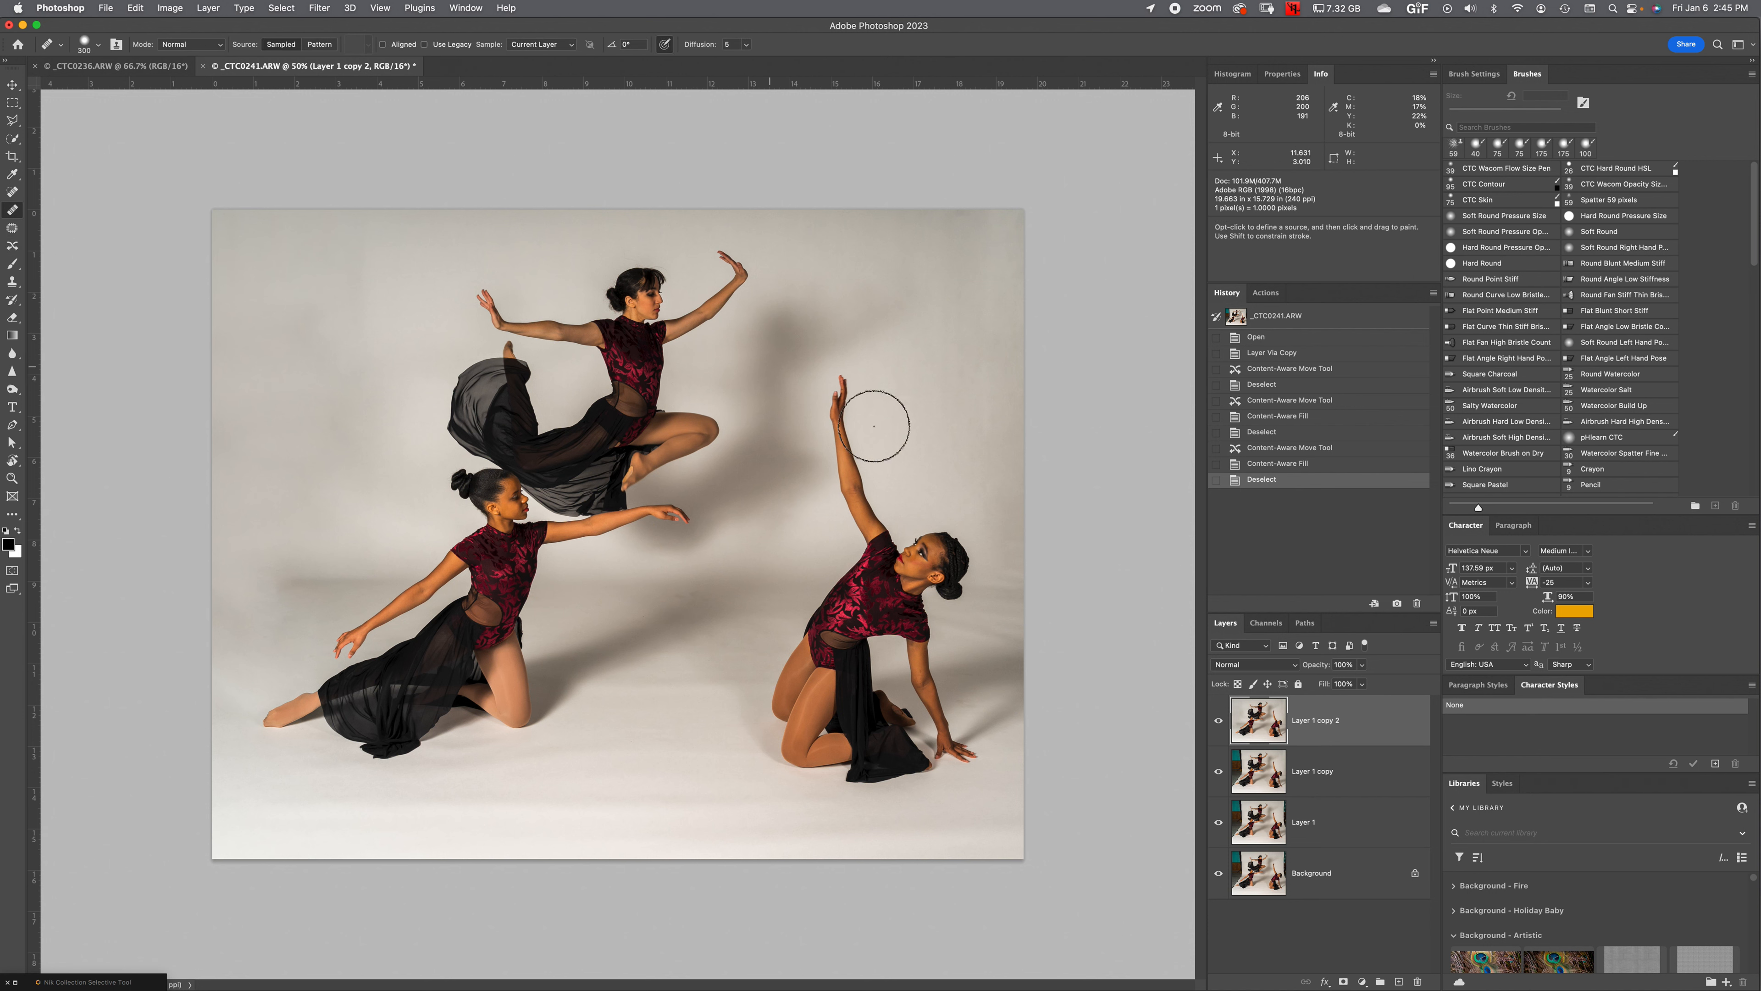
pyautogui.press('alt')
pyautogui.keyDown('alt'); pyautogui.click(973, 487); pyautogui.keyUp('alt')
pyautogui.moveTo(1015, 553); pyautogui.dragTo(1025, 541)
# Heal the horizon line and floor patch at the photo's left edge from nearby backdrop samples, comparing before and after the first stroke
pyautogui.press('alt')
pyautogui.keyDown('alt'); pyautogui.click(349, 582); pyautogui.keyUp('alt')
pyautogui.moveTo(294, 587); pyautogui.dragTo(191, 591)
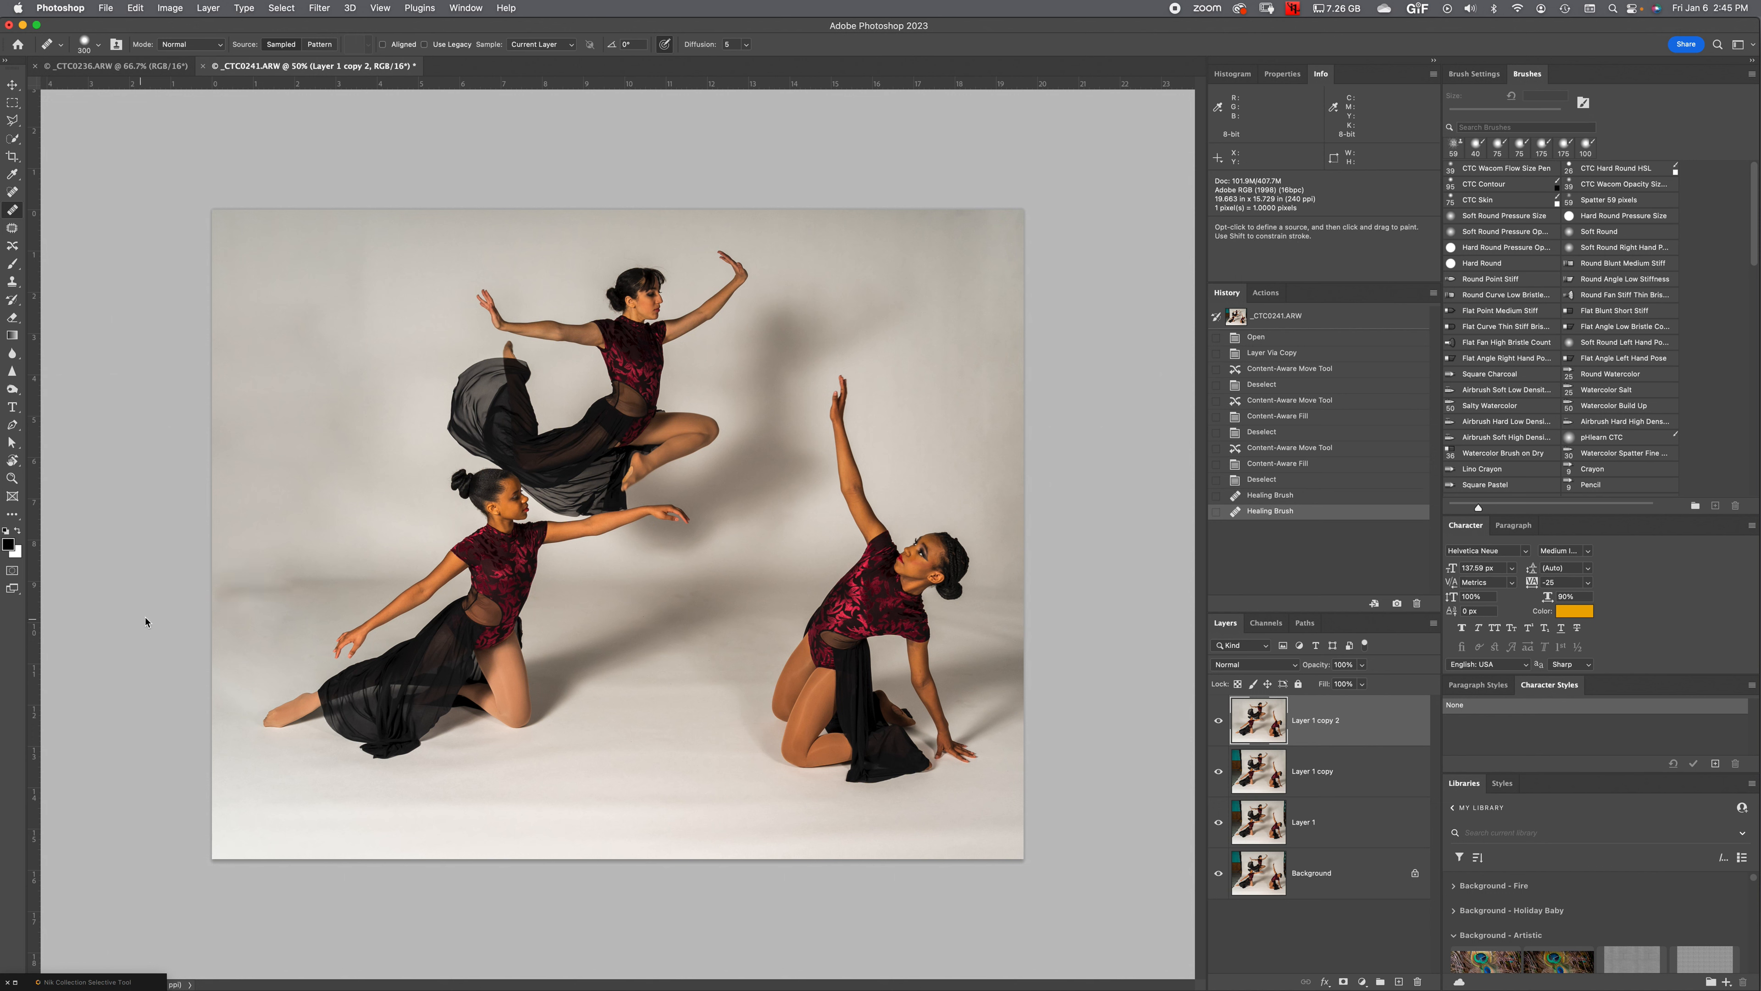
pyautogui.press('super+z')
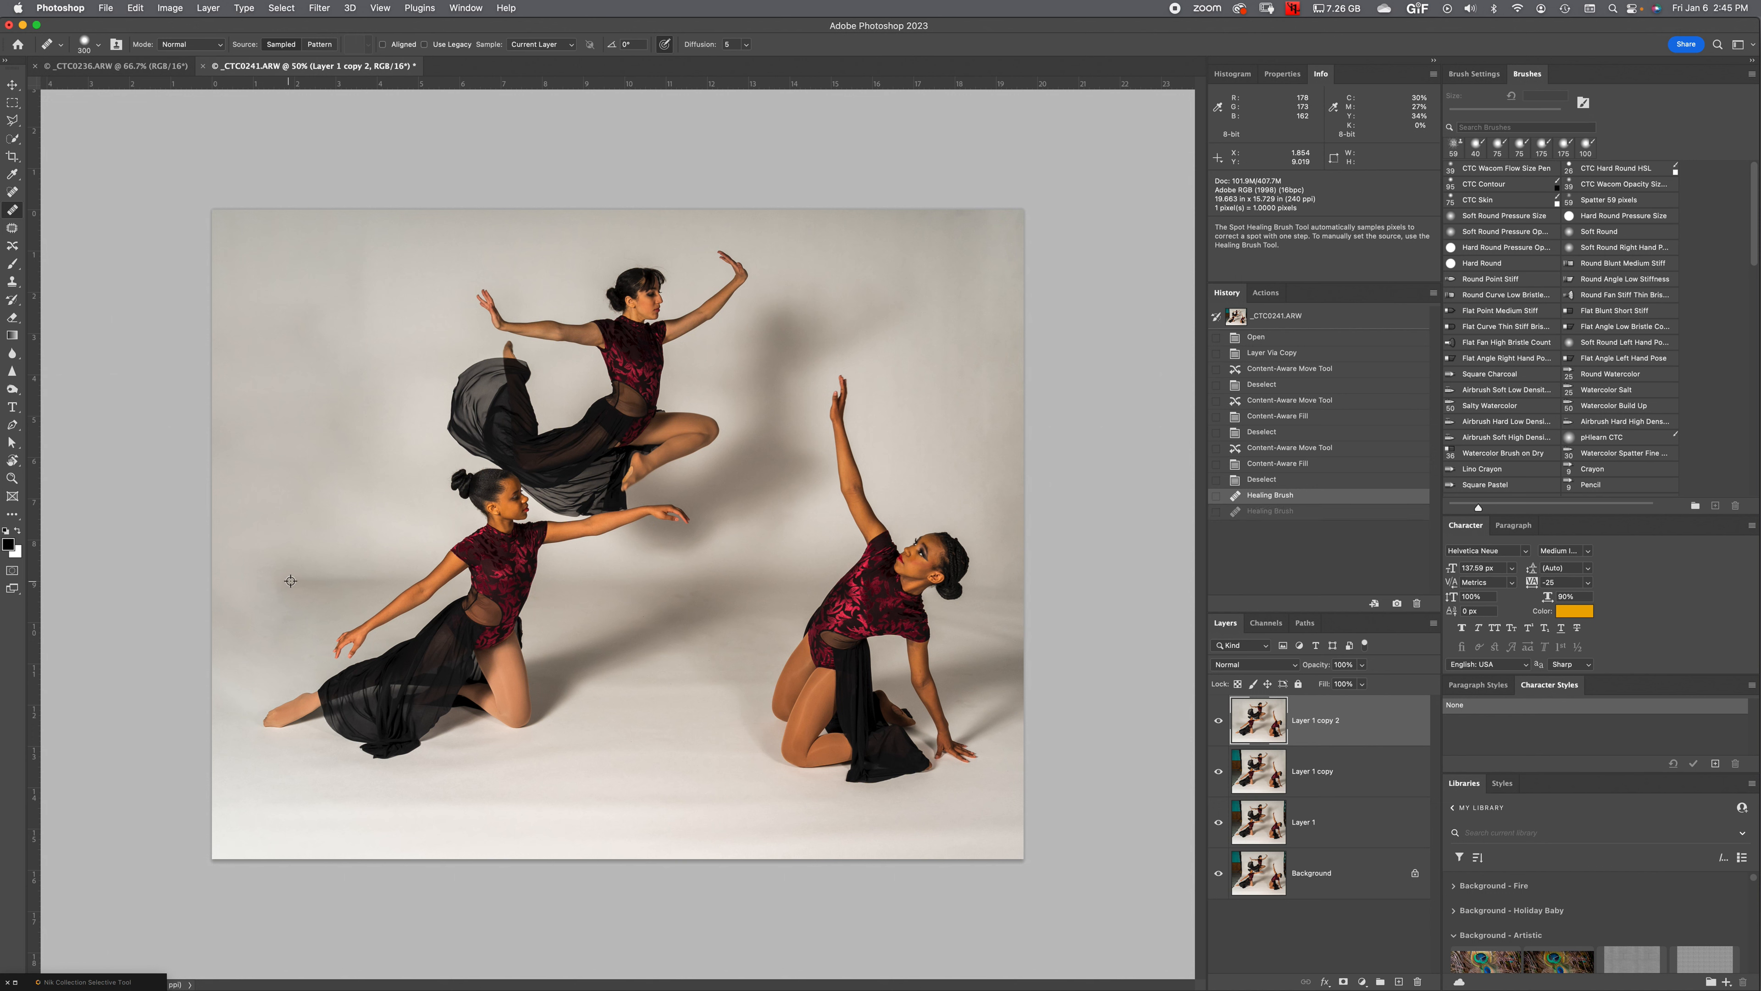
pyautogui.press('super+shift+z')
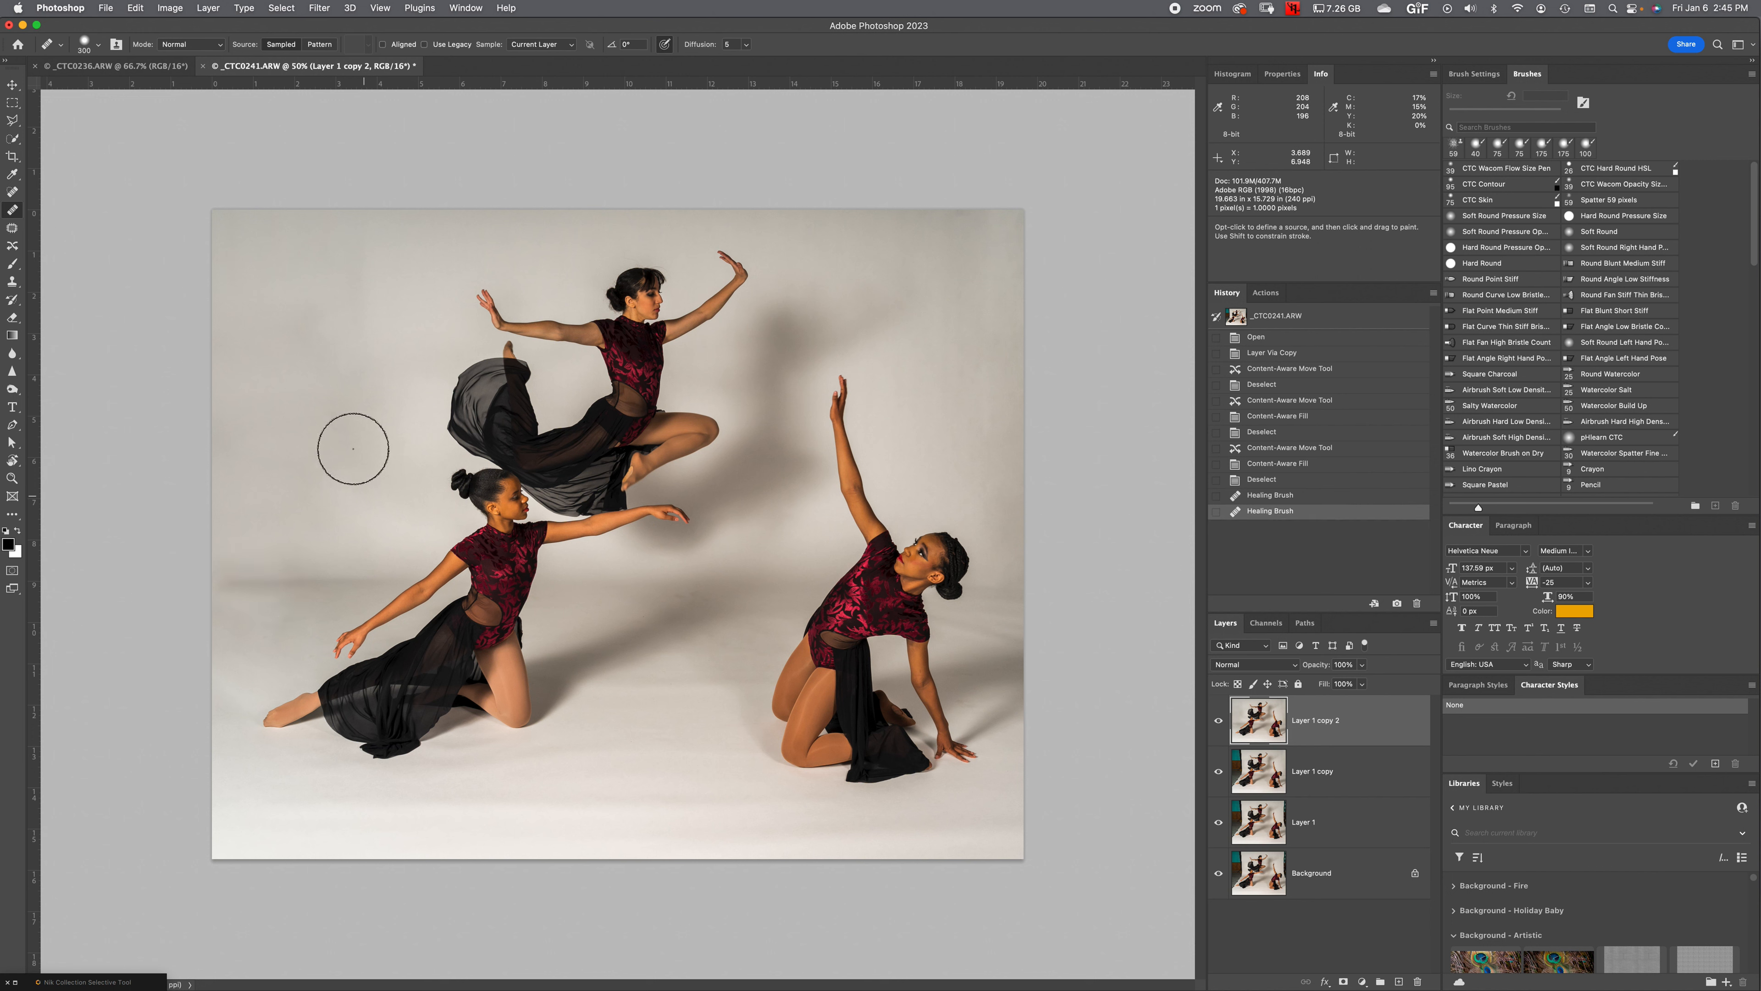
pyautogui.keyDown('alt'); pyautogui.click(287, 665); pyautogui.keyUp('alt')
pyautogui.moveTo(234, 691)
pyautogui.mouseDown()
pyautogui.moveTo(208, 719)
pyautogui.moveTo(181, 681)
pyautogui.mouseUp()
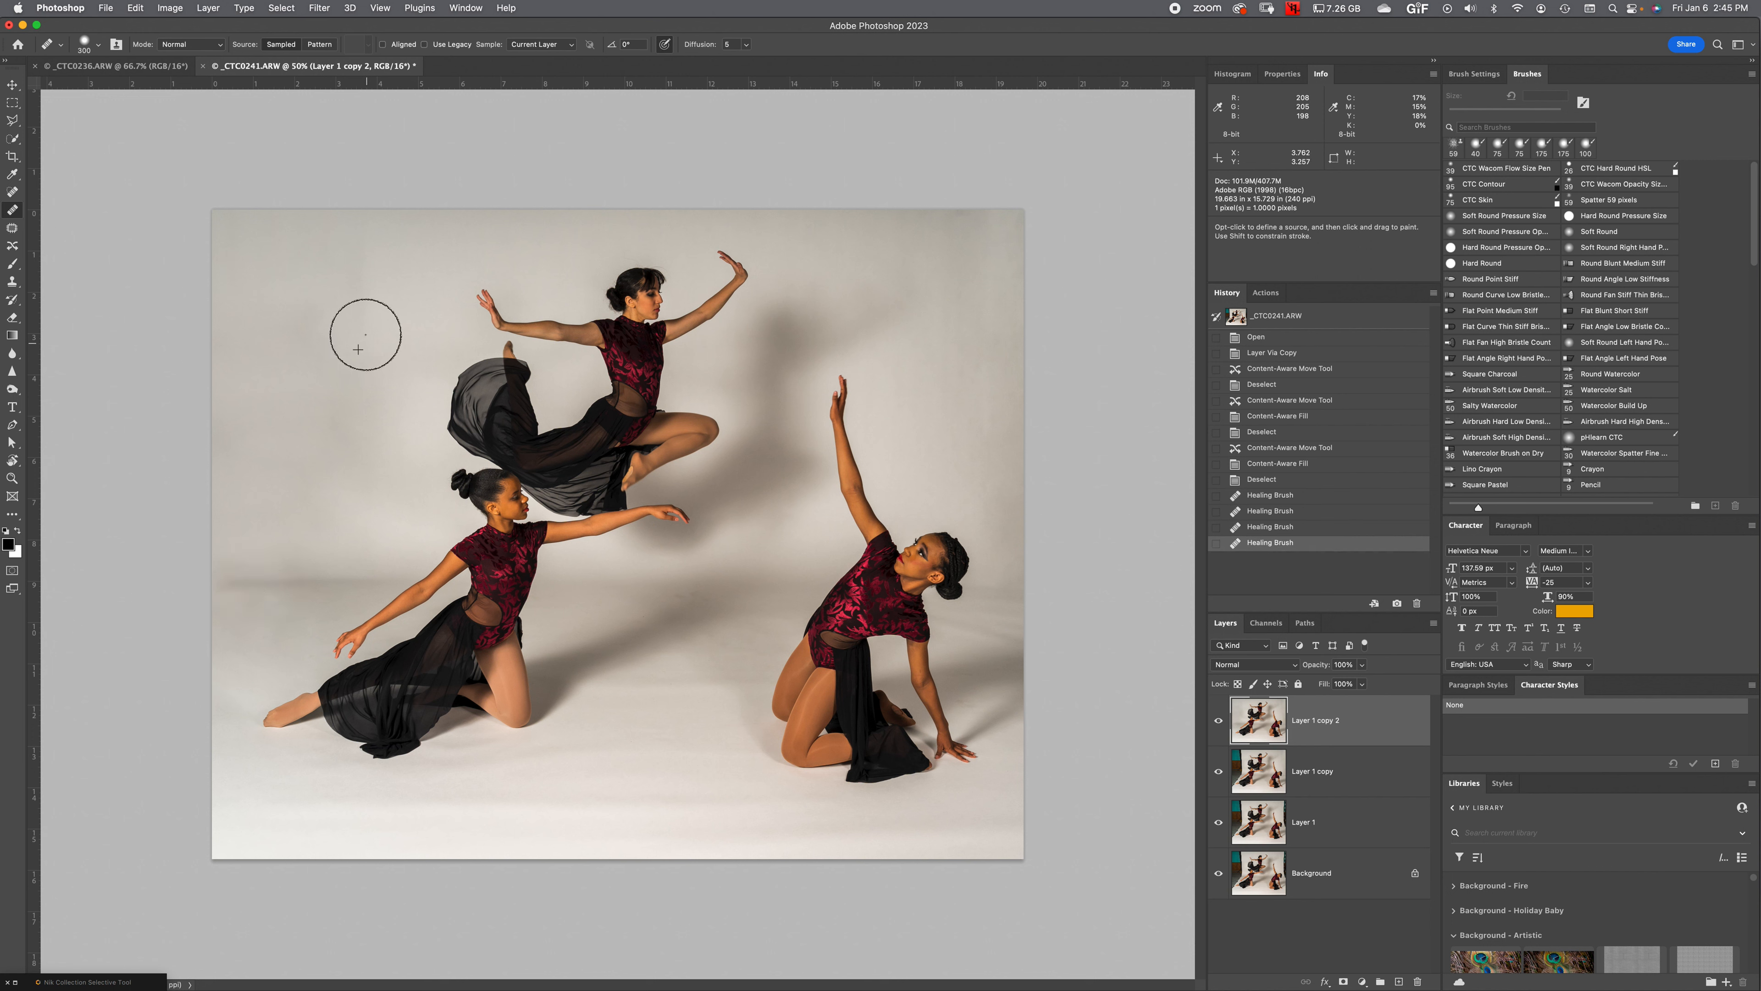
# Heal the vertical fill seam in the upper left backdrop, sampling the clean area beside it for the final stroke
pyautogui.moveTo(366, 334); pyautogui.dragTo(371, 223)
pyautogui.keyDown('alt'); pyautogui.click(393, 323); pyautogui.keyUp('alt')
pyautogui.moveTo(373, 344); pyautogui.dragTo(392, 214)
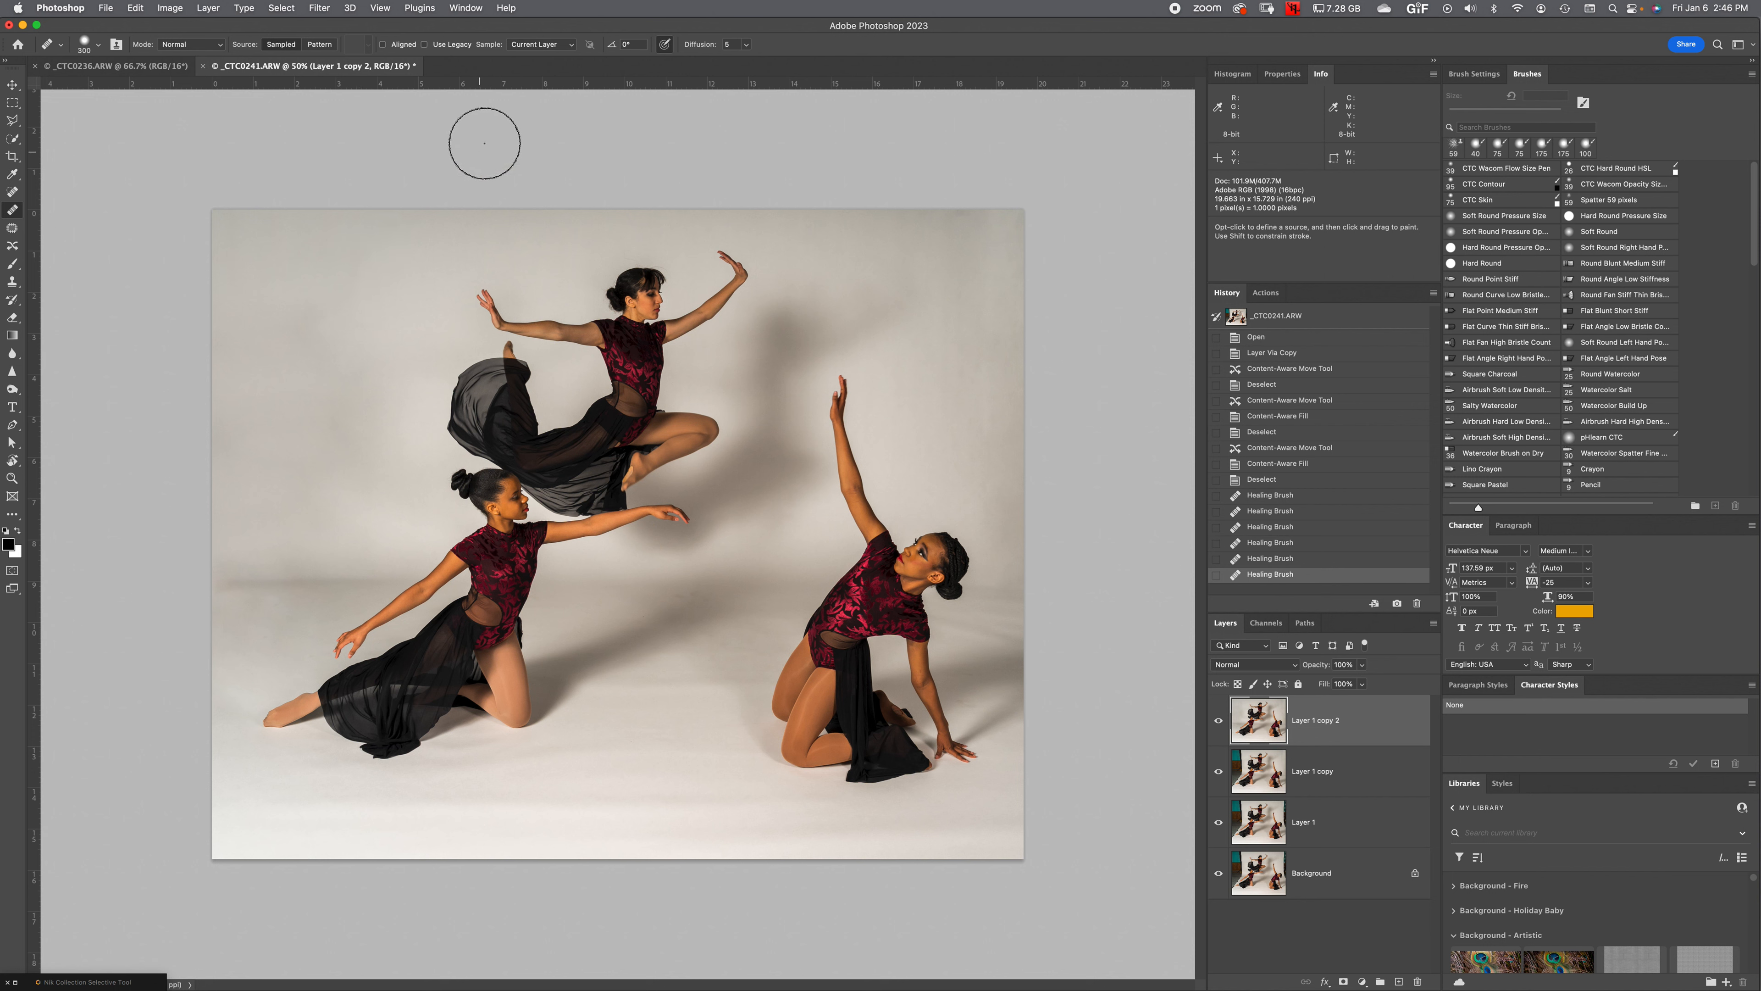